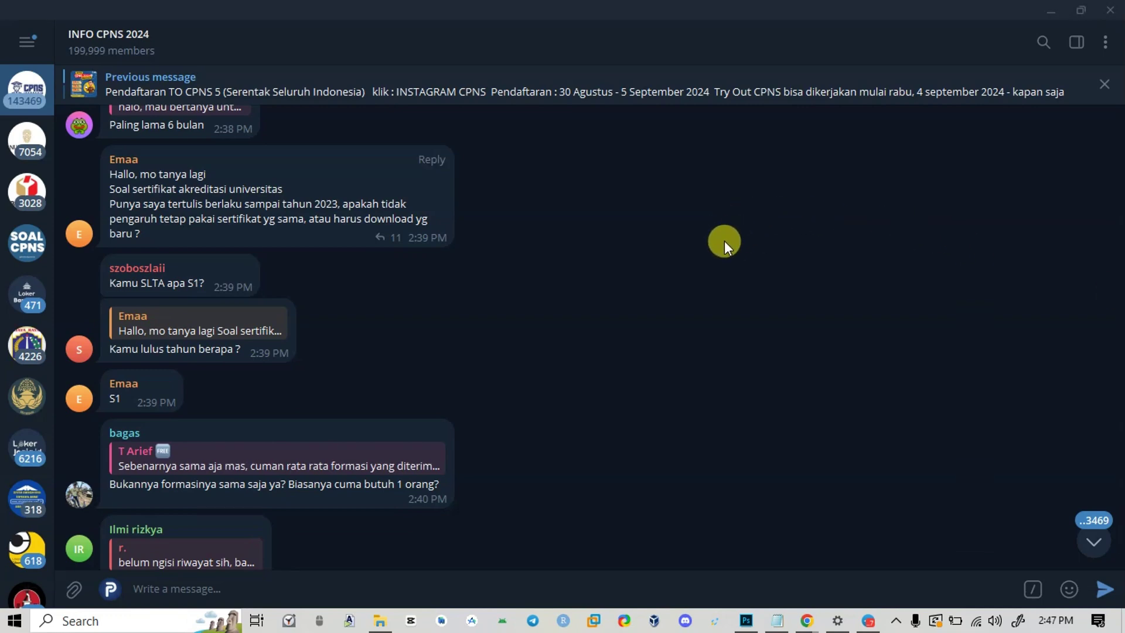
Read through the recent applicant questions and replies in the INFO CPNS 2024 group chat.
scroll(724, 242, "down", 15)
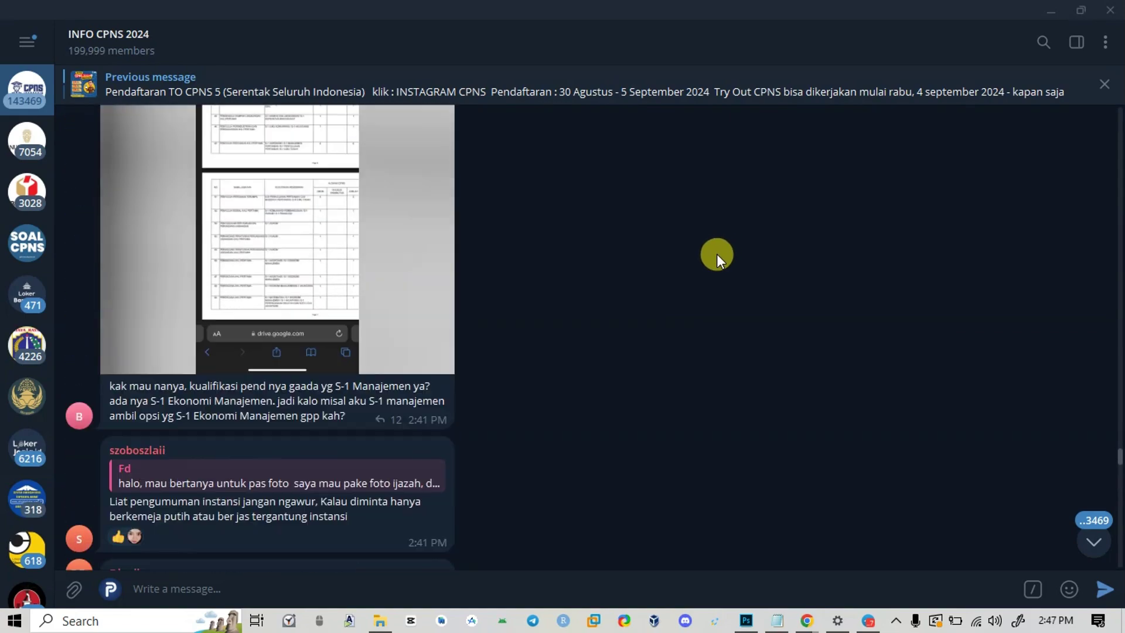
scroll(718, 255, "down", 5)
scroll(716, 254, "down", 15)
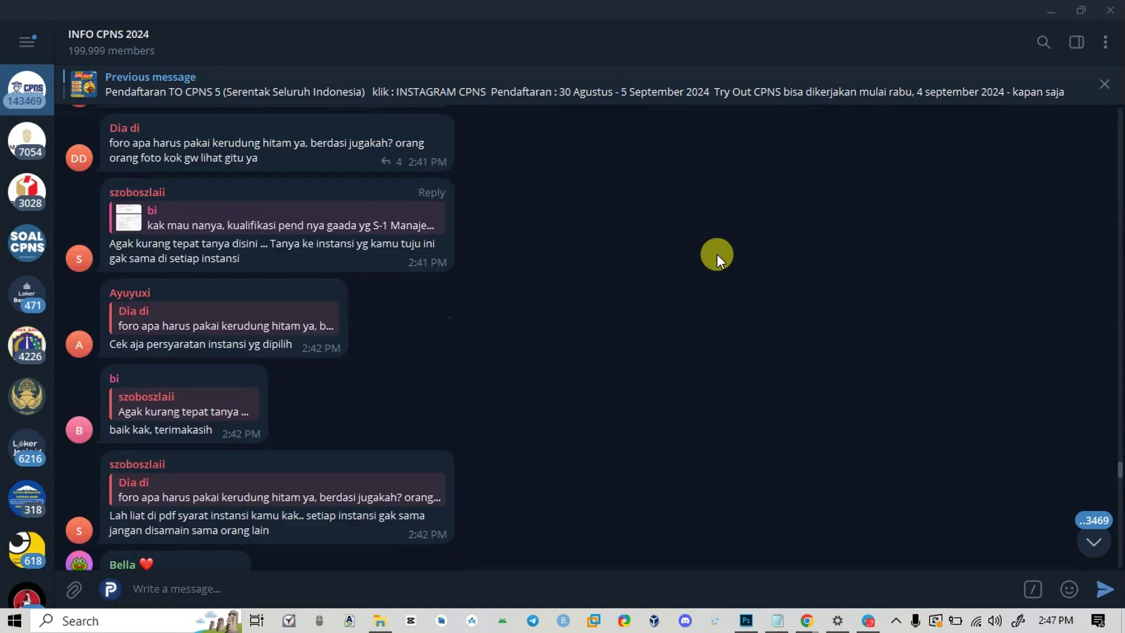
scroll(715, 255, "down", 8)
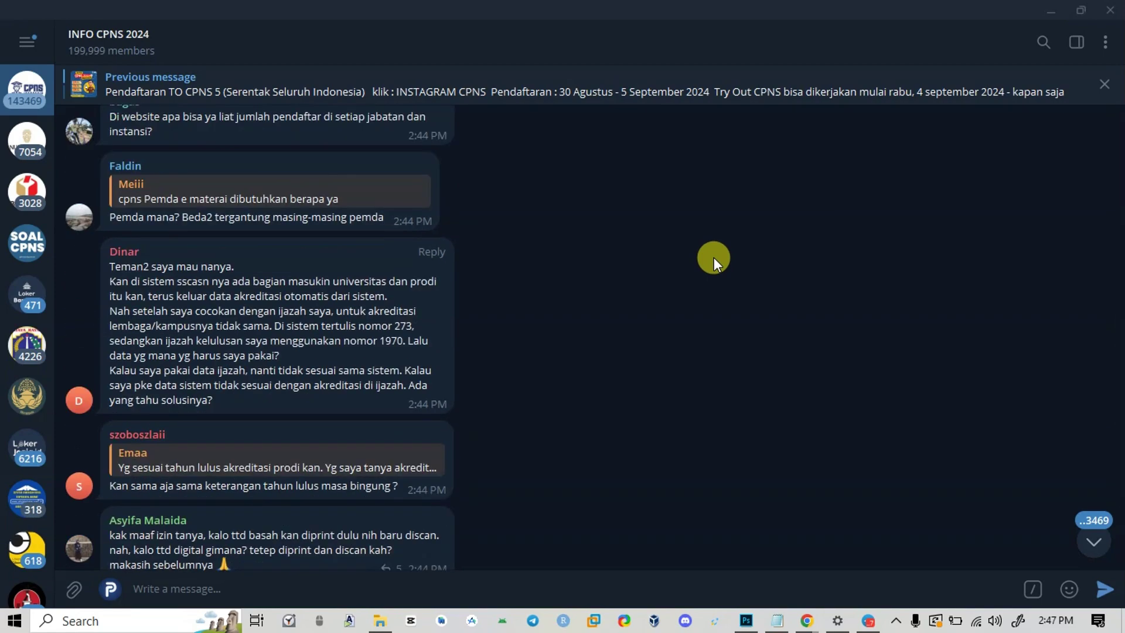
scroll(709, 258, "down", 20)
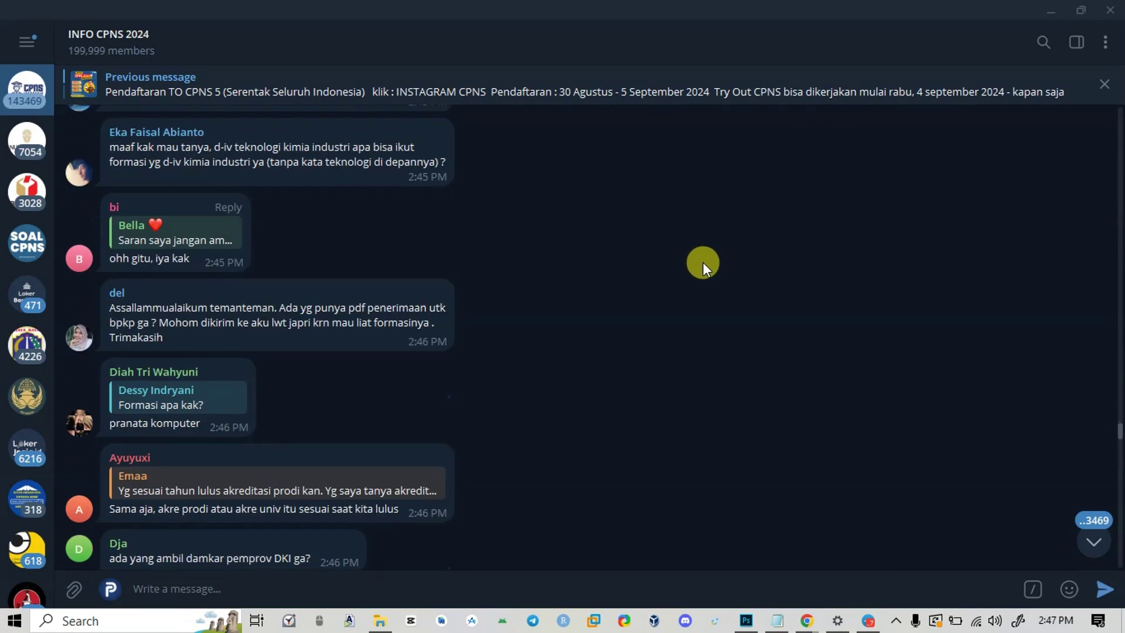
scroll(703, 262, "down", 15)
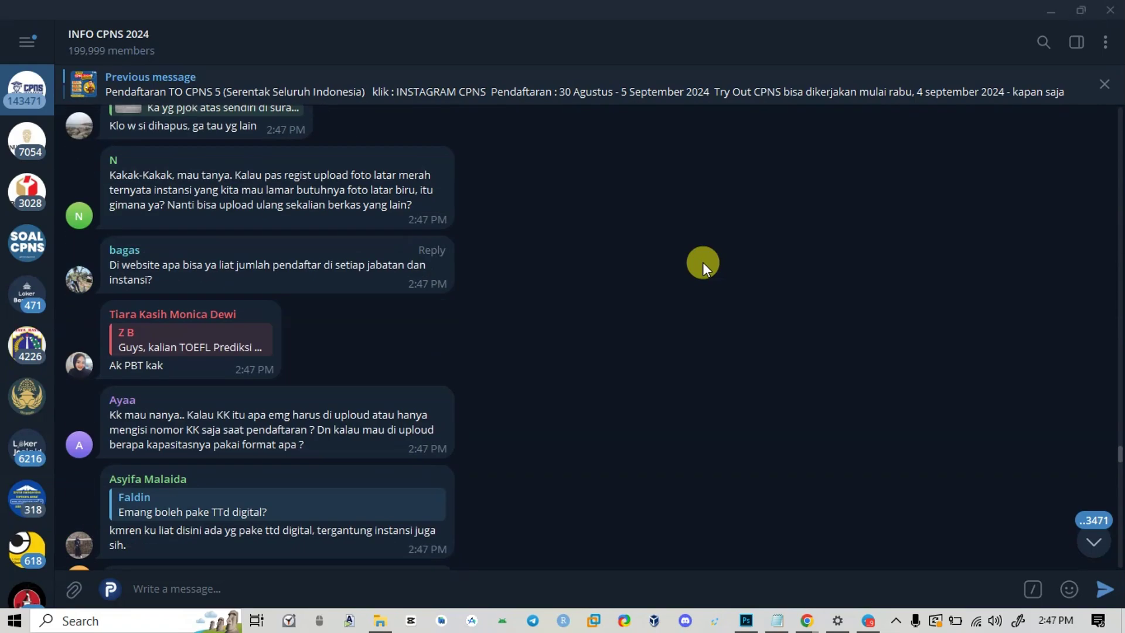
scroll(702, 262, "down", 20)
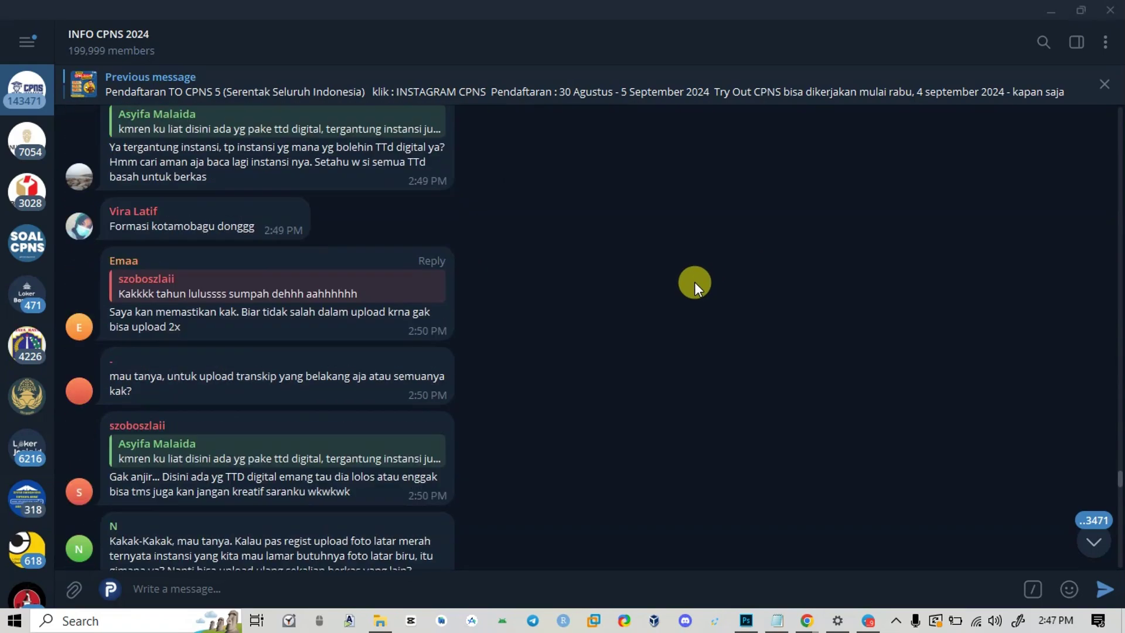
scroll(695, 286, "down", 15)
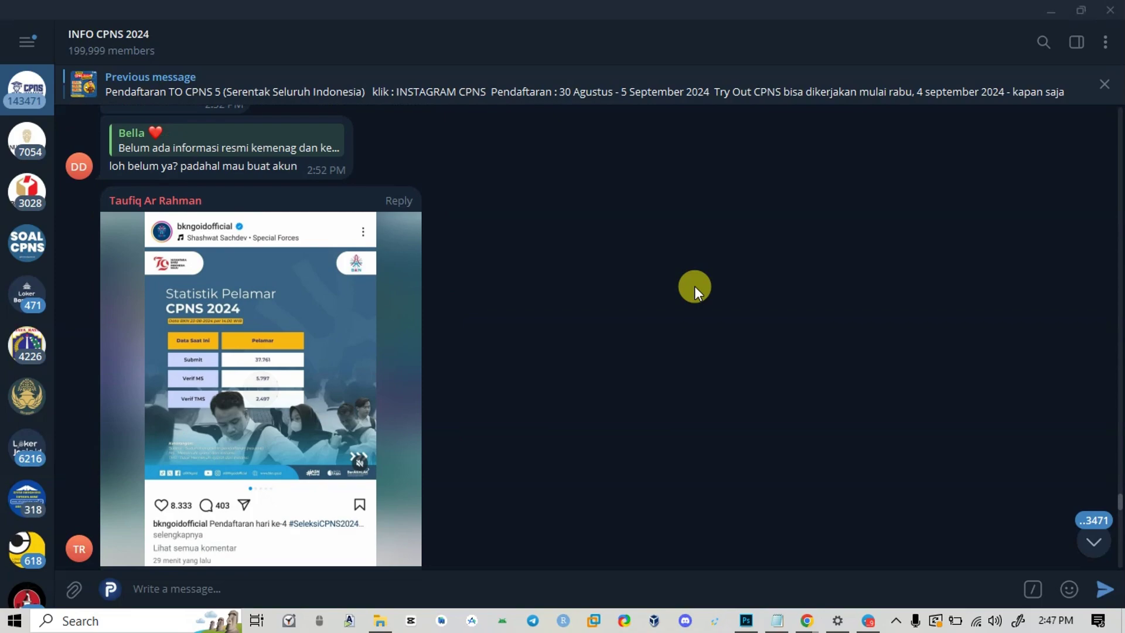
scroll(694, 286, "down", 15)
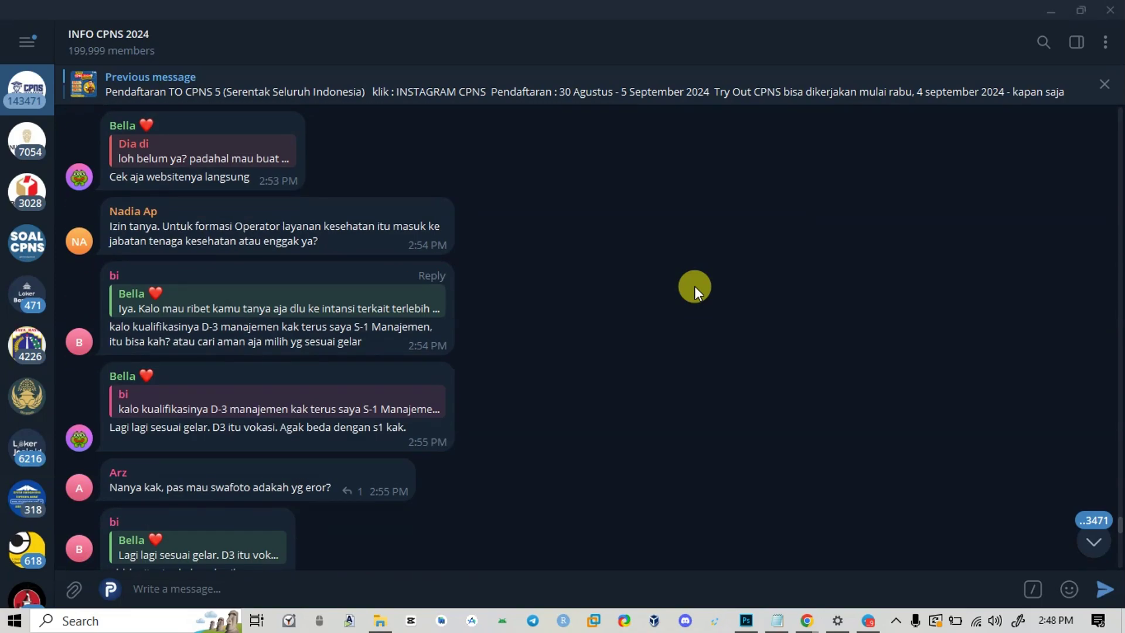
scroll(694, 288, "down", 15)
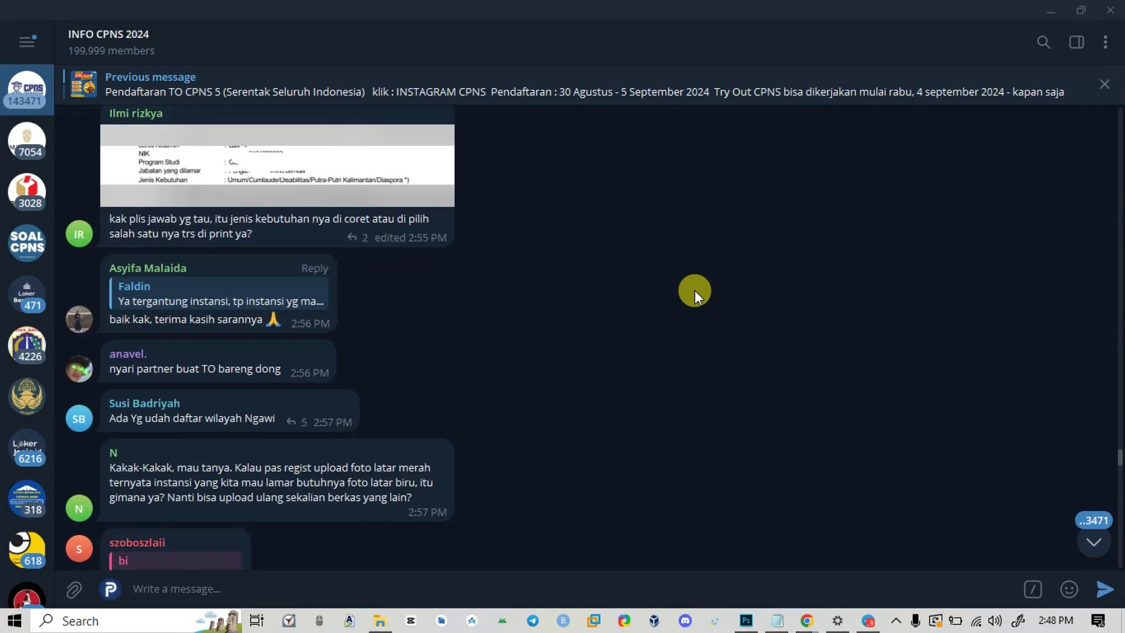
scroll(695, 290, "down", 20)
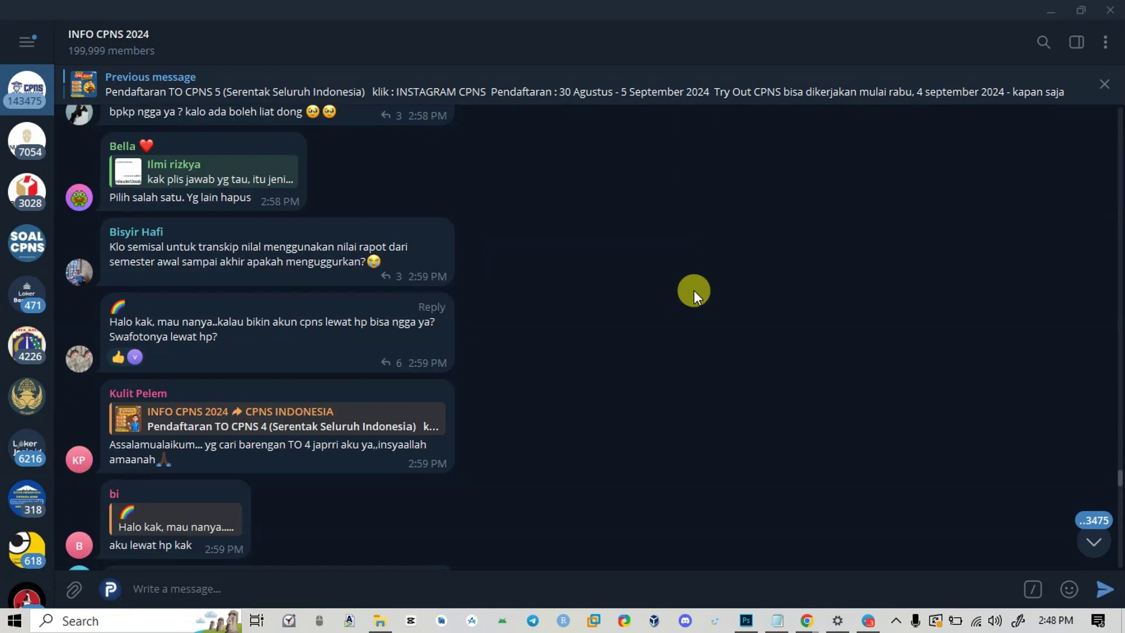
scroll(693, 294, "down", 20)
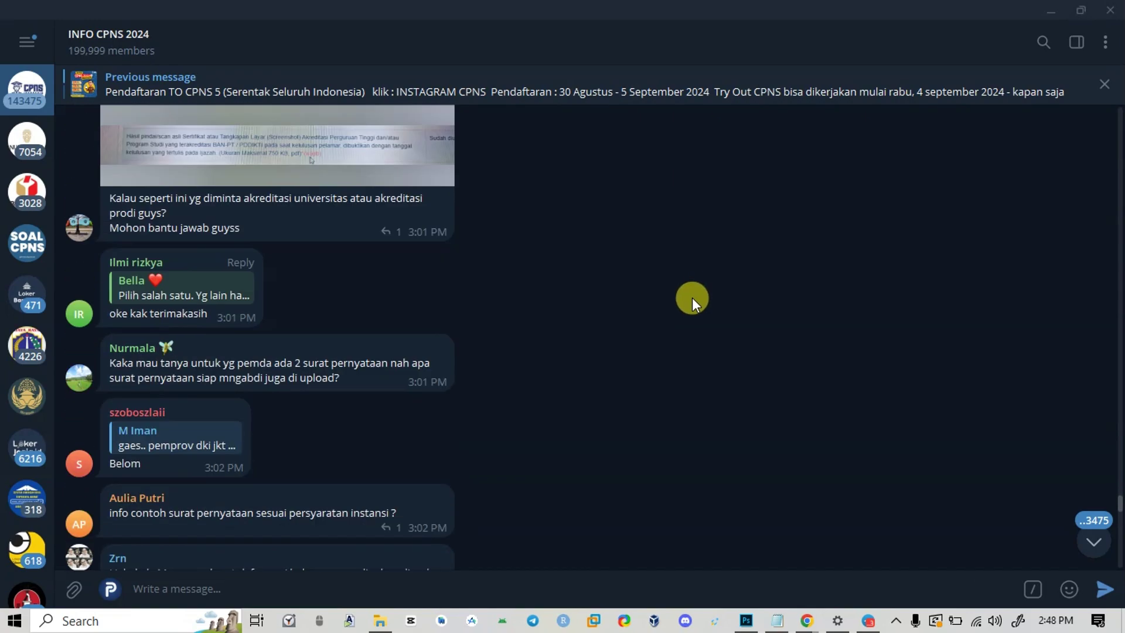
scroll(690, 304, "down", 20)
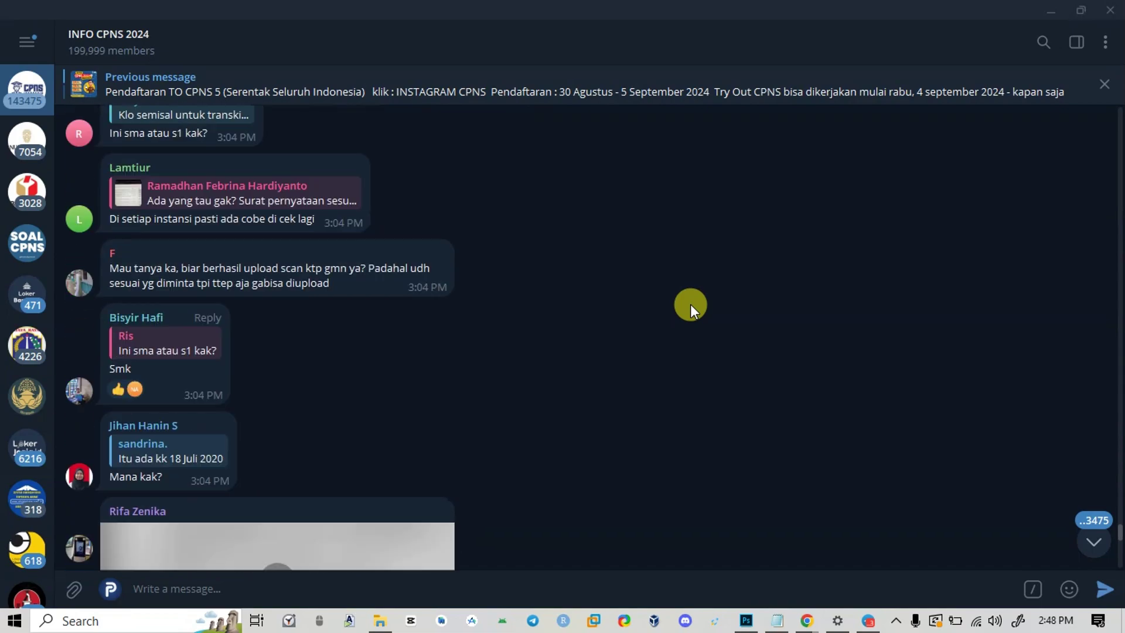
scroll(691, 304, "down", 20)
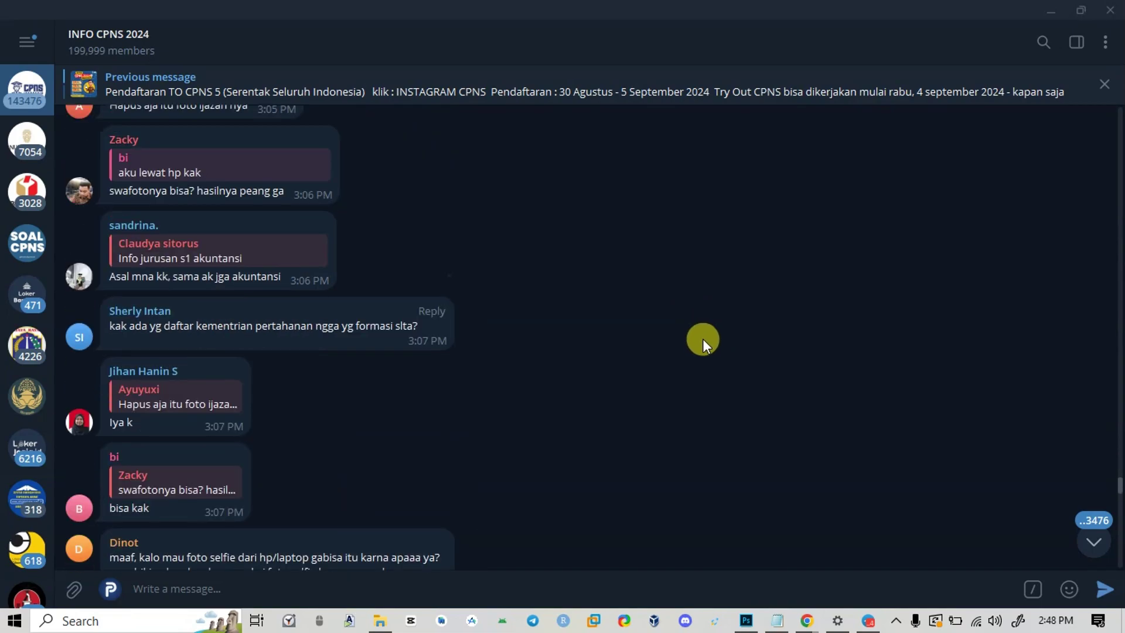
scroll(700, 346, "down", 5)
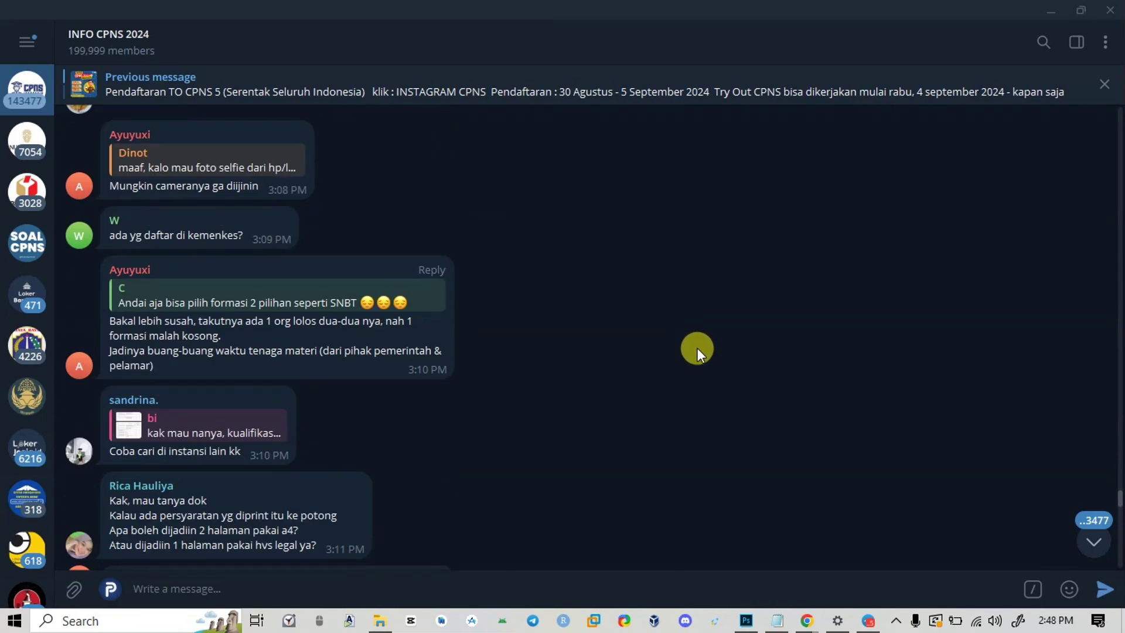
scroll(698, 348, "down", 10)
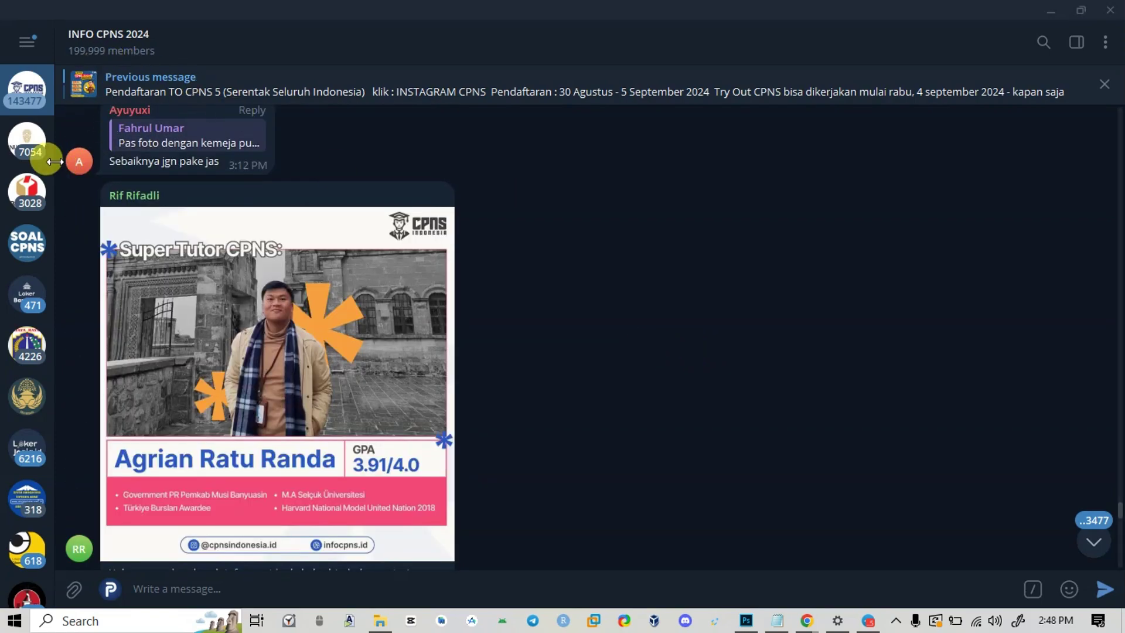
Open the Latihan Soal CPNS 2024 channel and look through its earlier quiz questions.
left_click(27, 243)
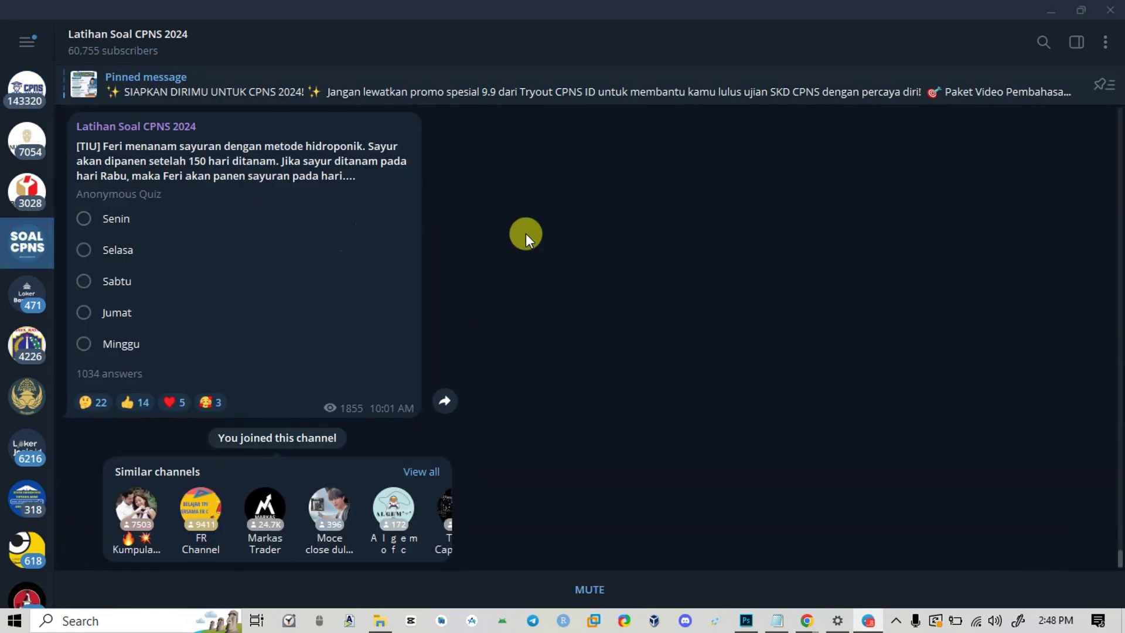
scroll(519, 241, "up", 15)
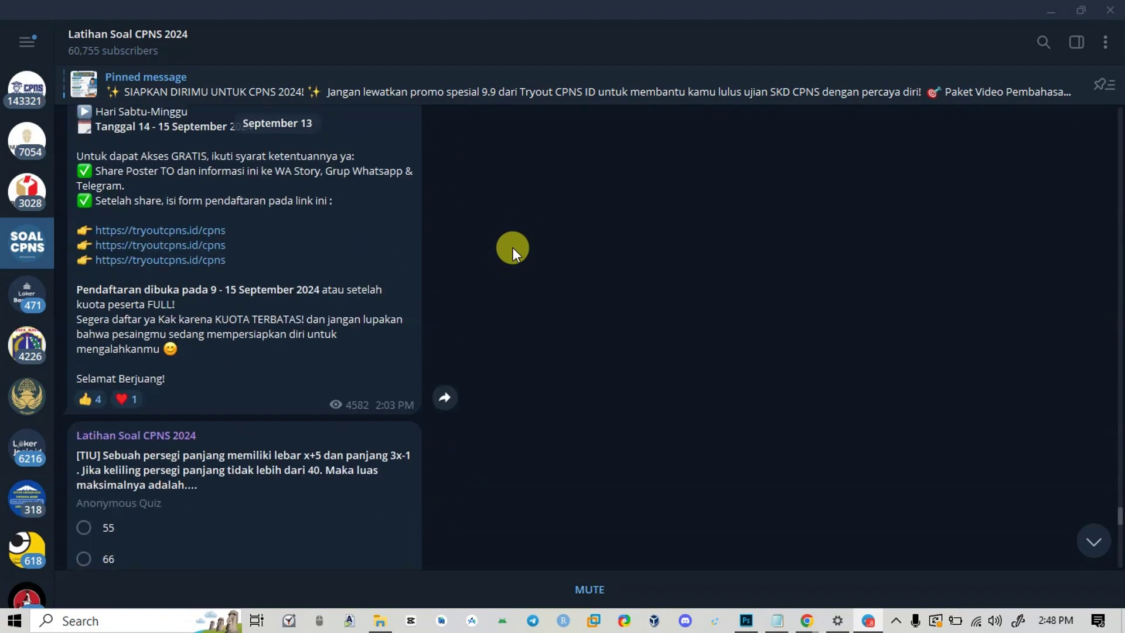
scroll(512, 247, "up", 15)
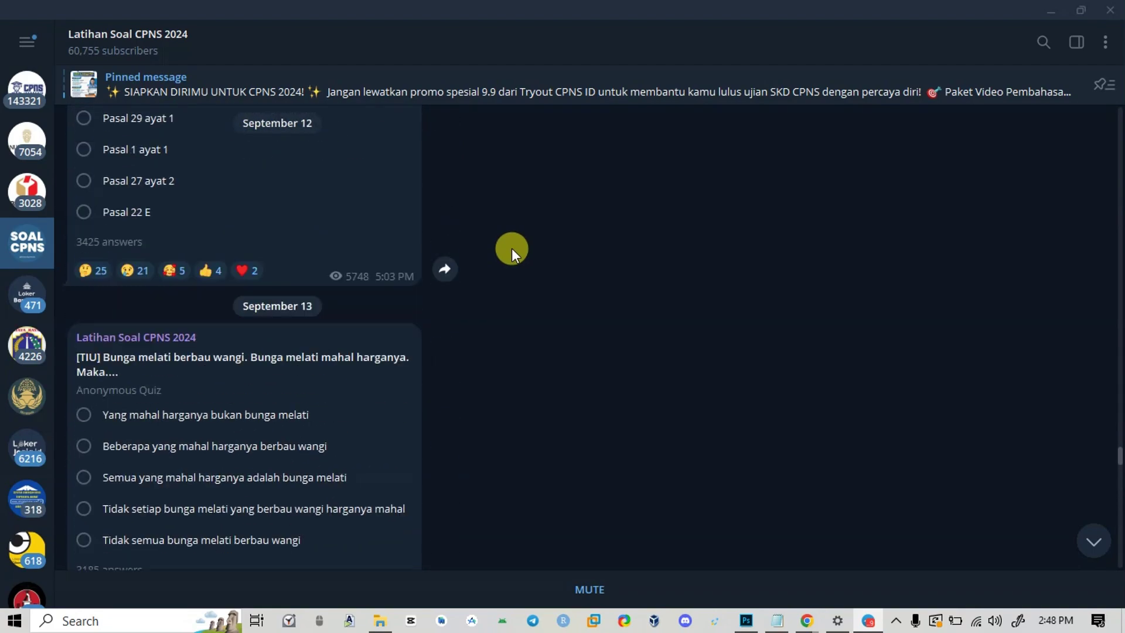
scroll(512, 248, "up", 10)
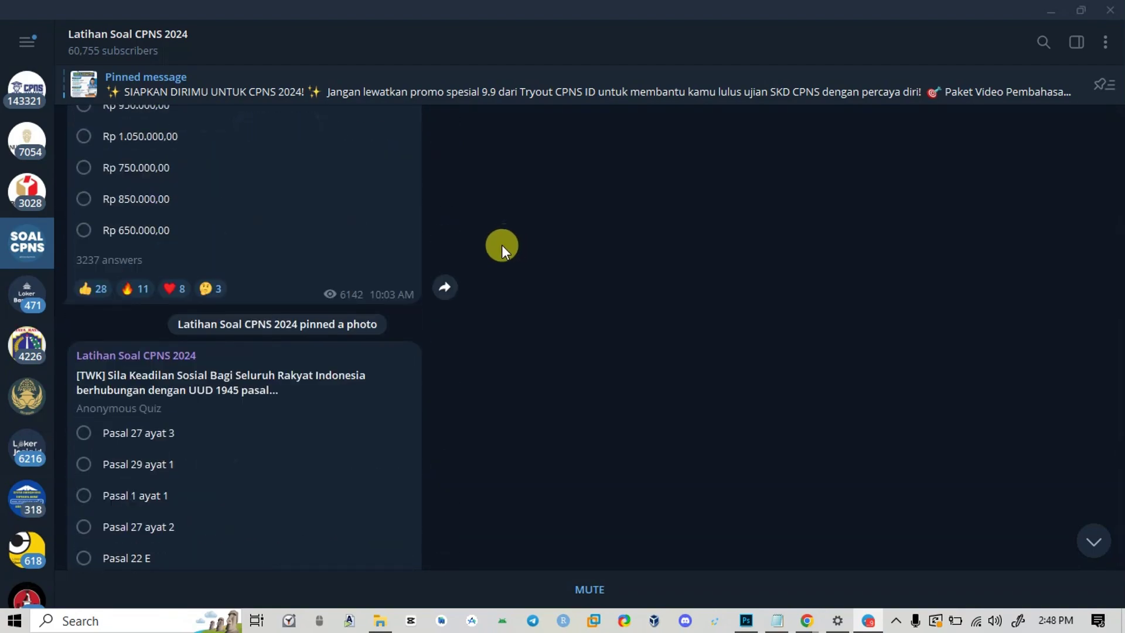
scroll(502, 245, "up", 10)
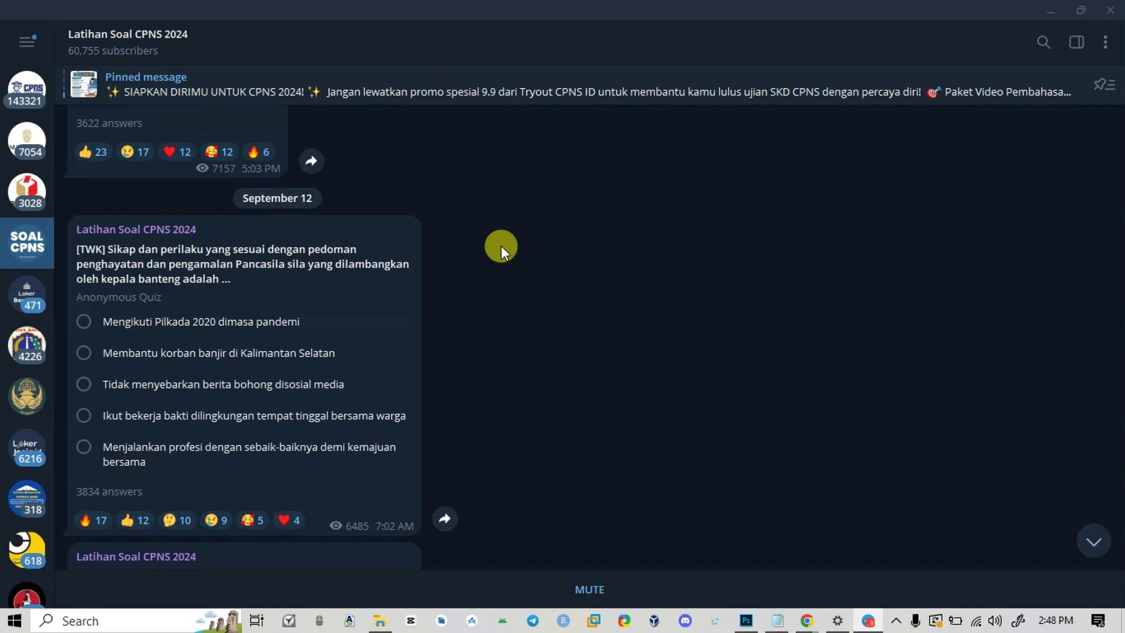
scroll(517, 238, "down", 3)
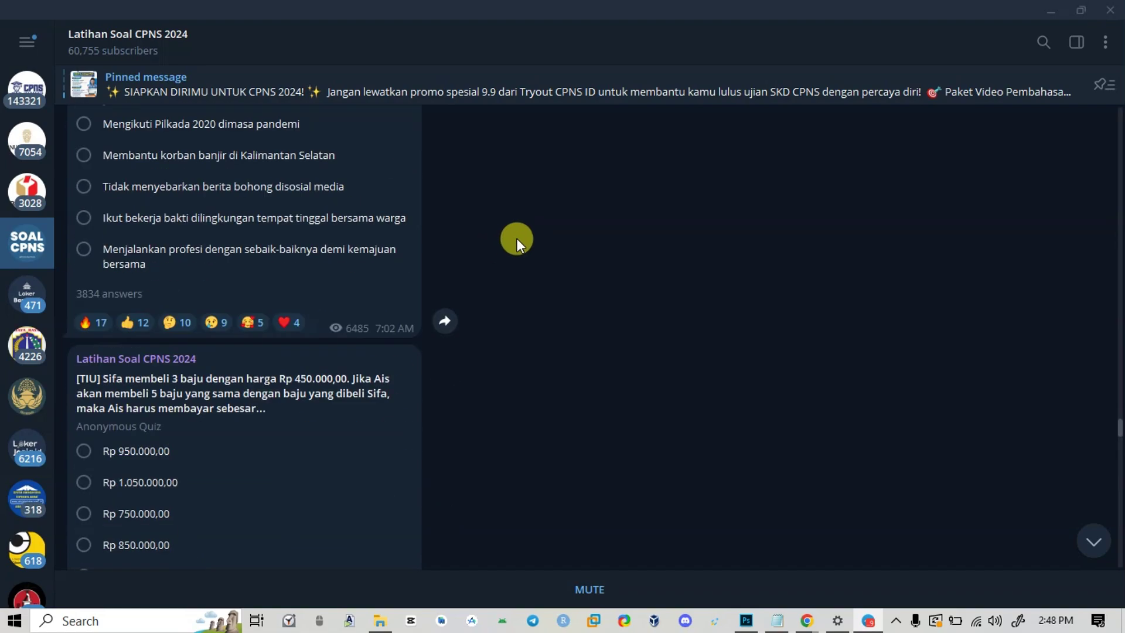
scroll(557, 206, "up", 2)
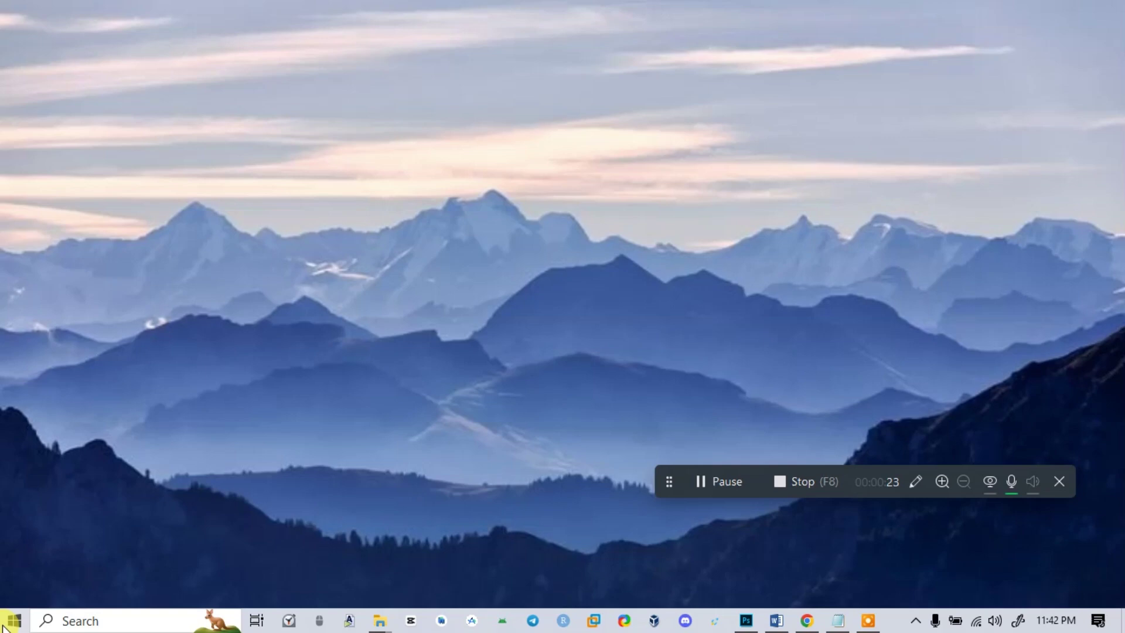
left_click(14, 621)
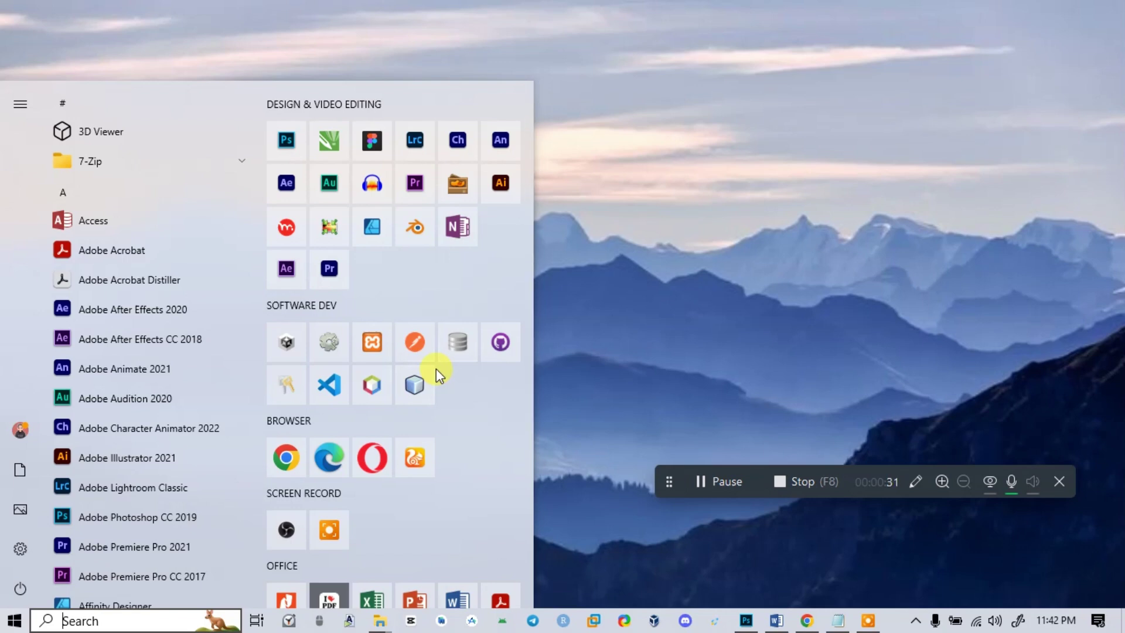
scroll(436, 368, "down", 2)
scroll(436, 368, "down", 2)
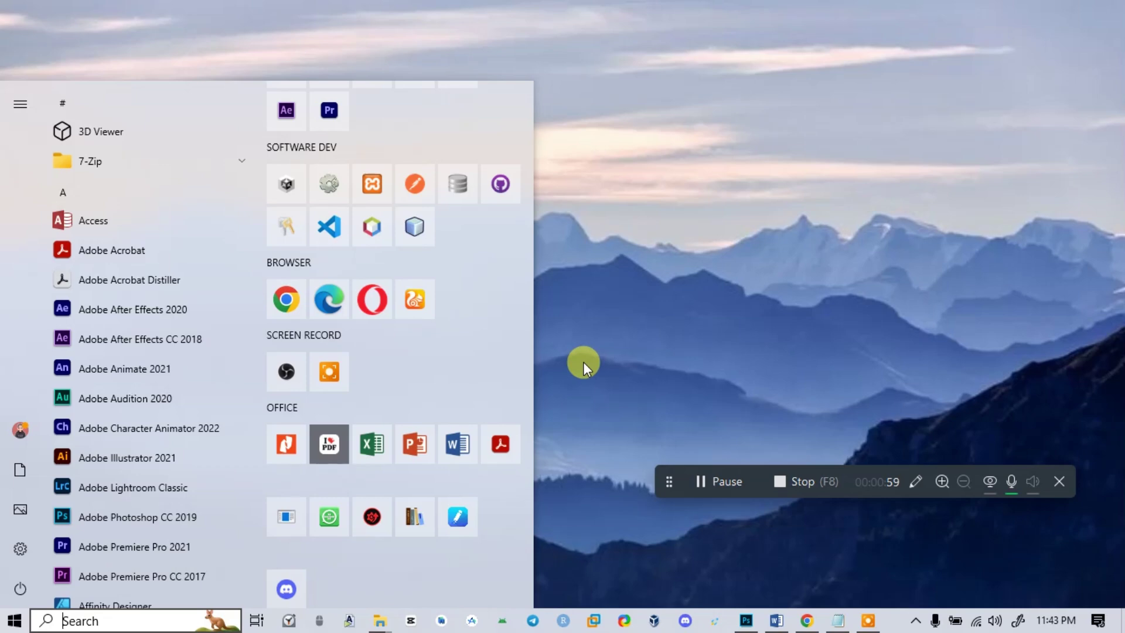
left_click(1015, 486)
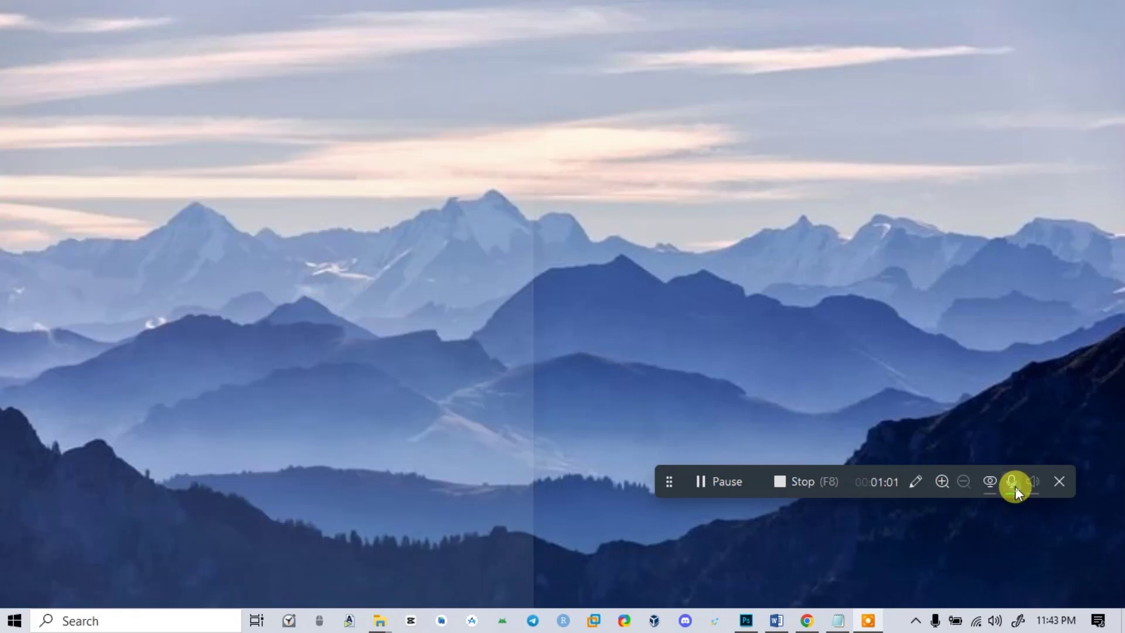
left_click_drag(772, 467, 788, 580)
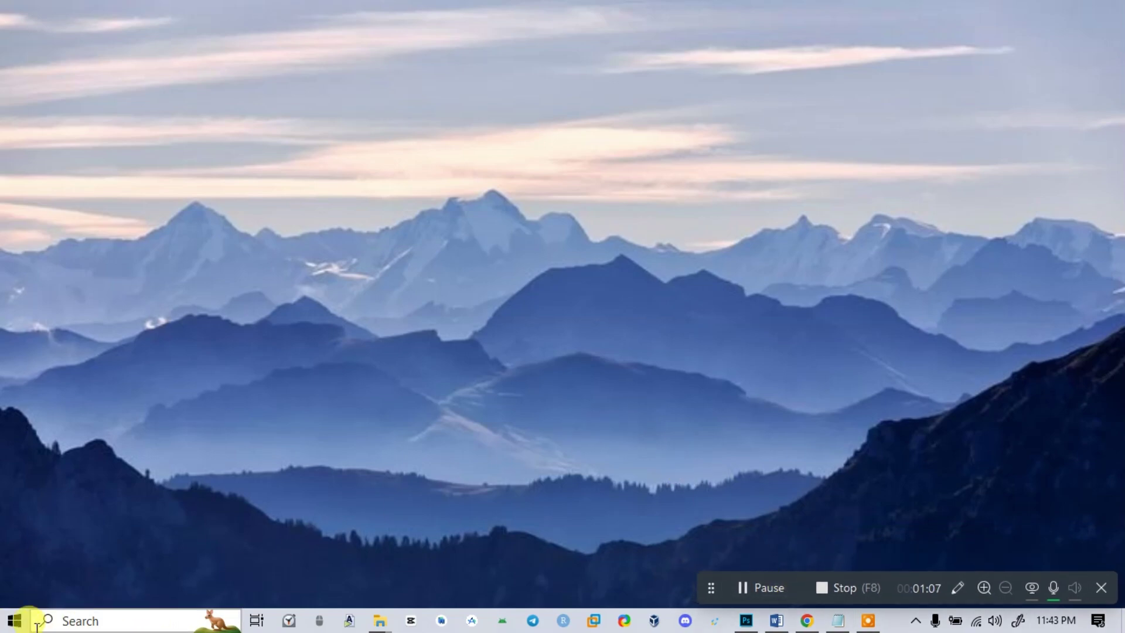
Launch Nitro Pro 10 from the installed Office applications.
left_click(18, 625)
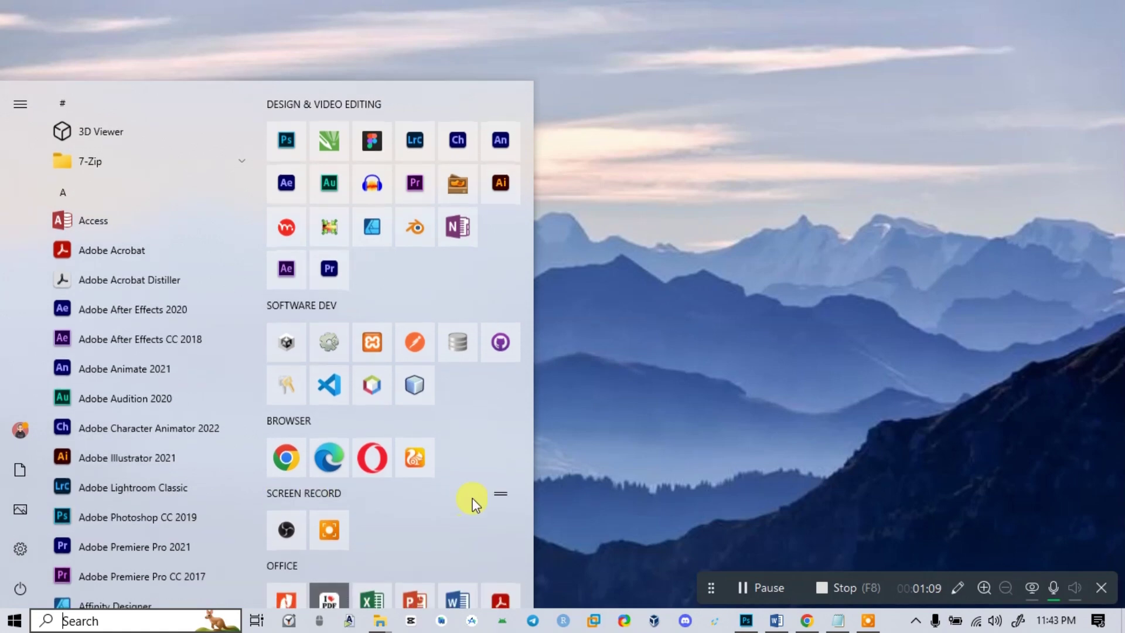
scroll(473, 499, "down", 4)
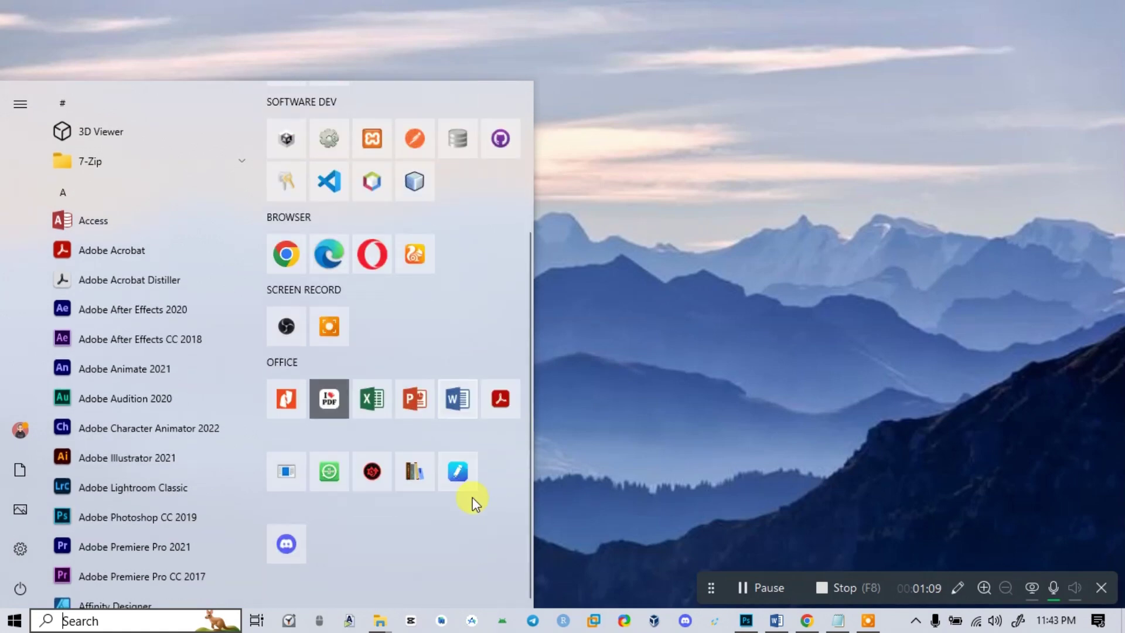
left_click(285, 401)
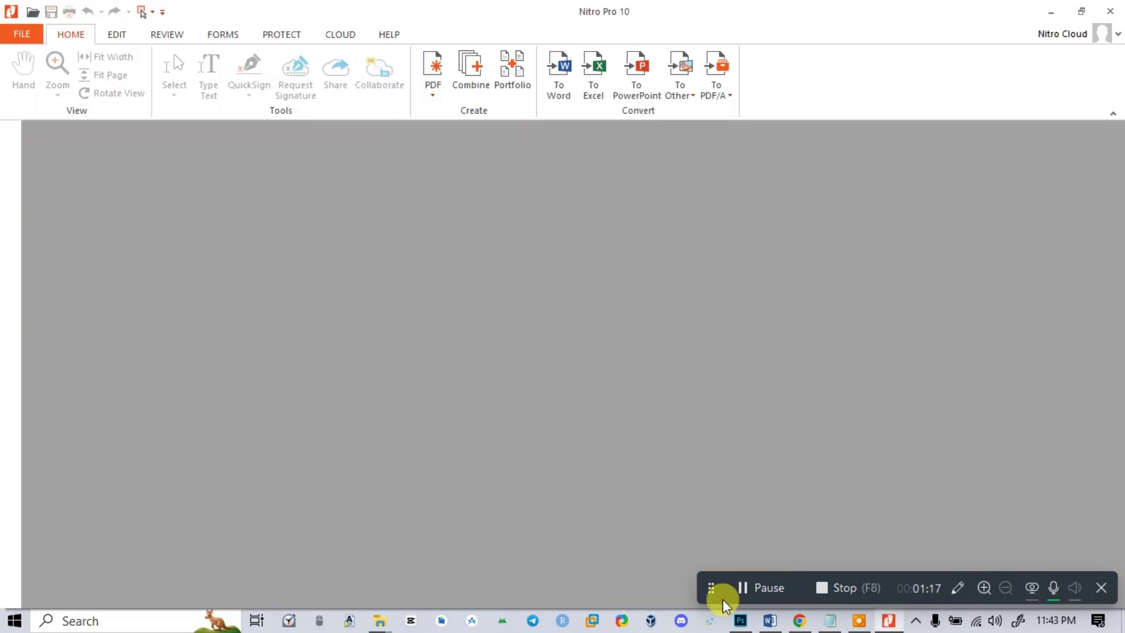
left_click(712, 588)
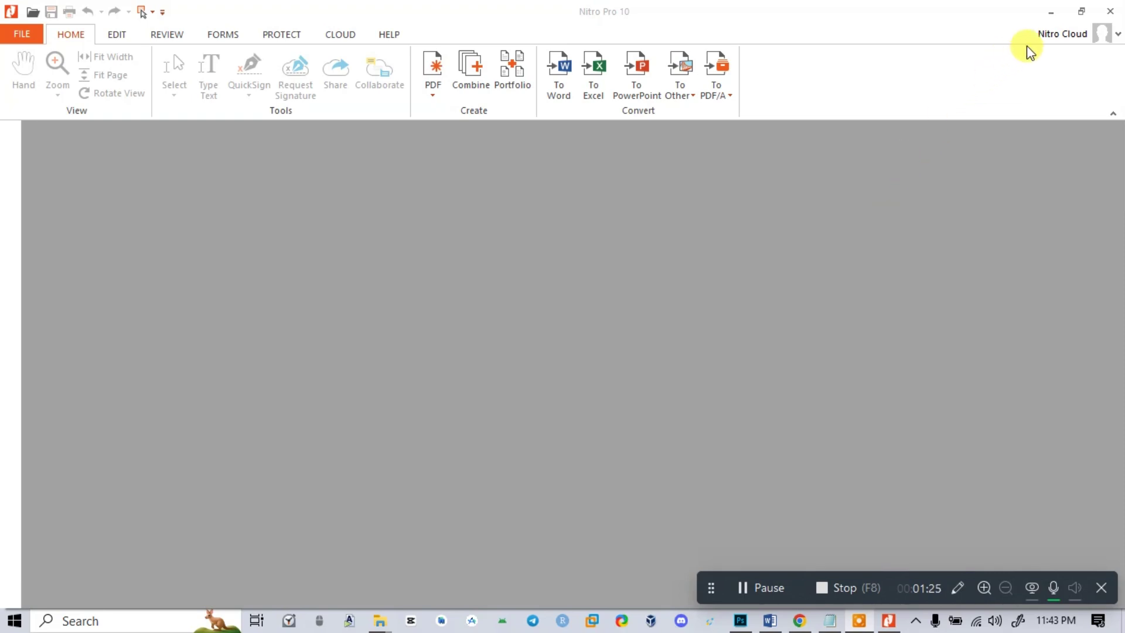
Switch to the Downloads\1 folder in File Explorer, closing the HASIL SCREN SHOOT\1 folder window.
left_click(1052, 18)
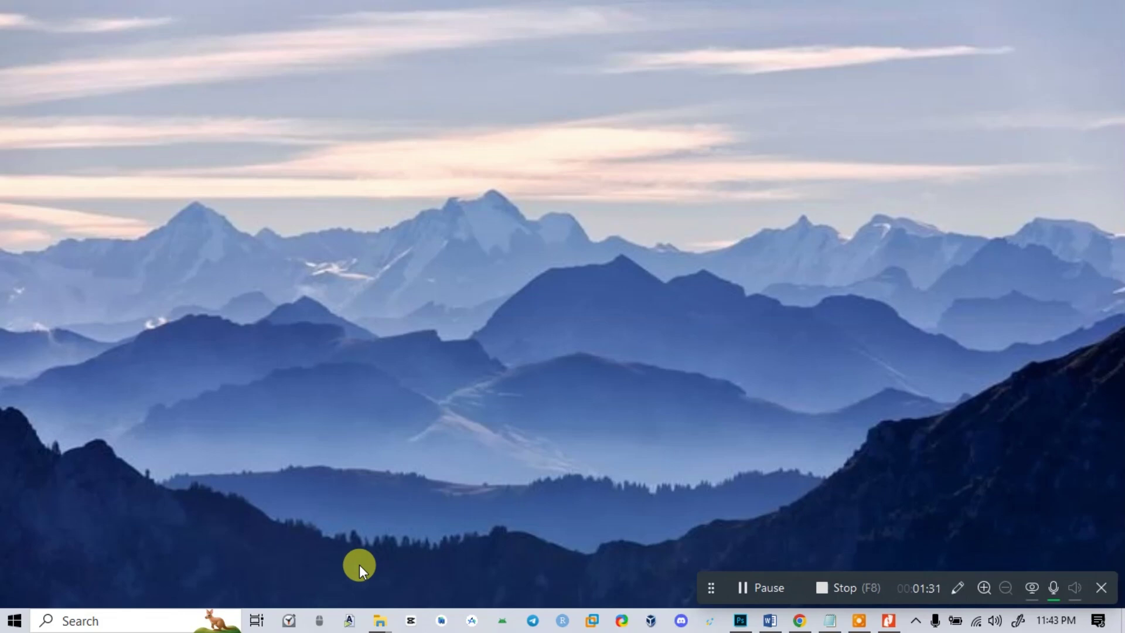
left_click(386, 619)
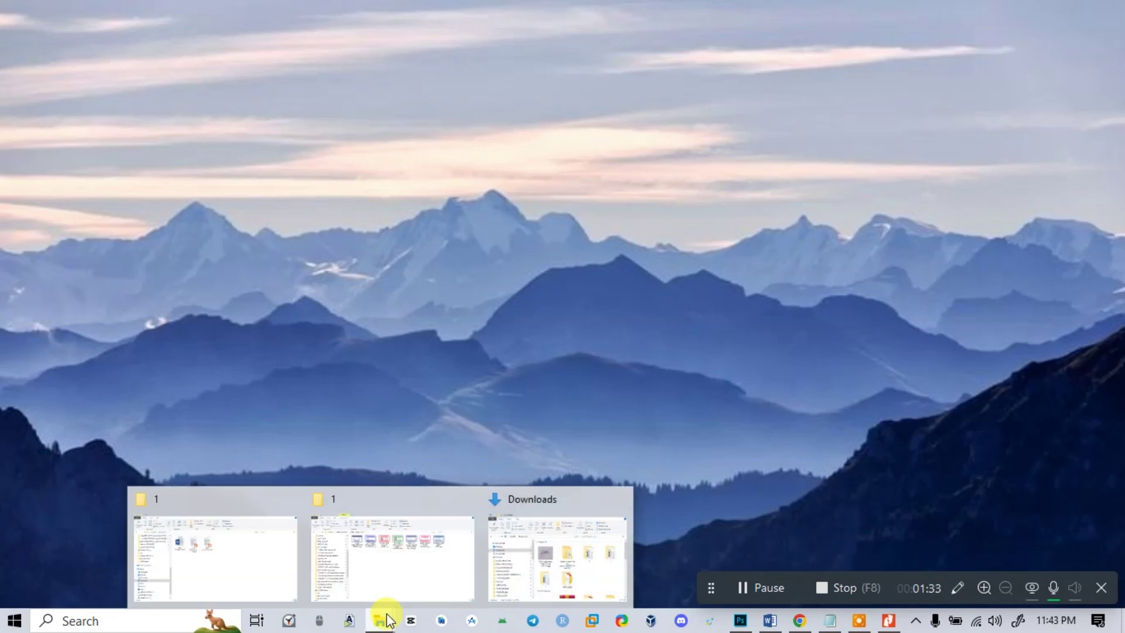
mouse_move(304, 507)
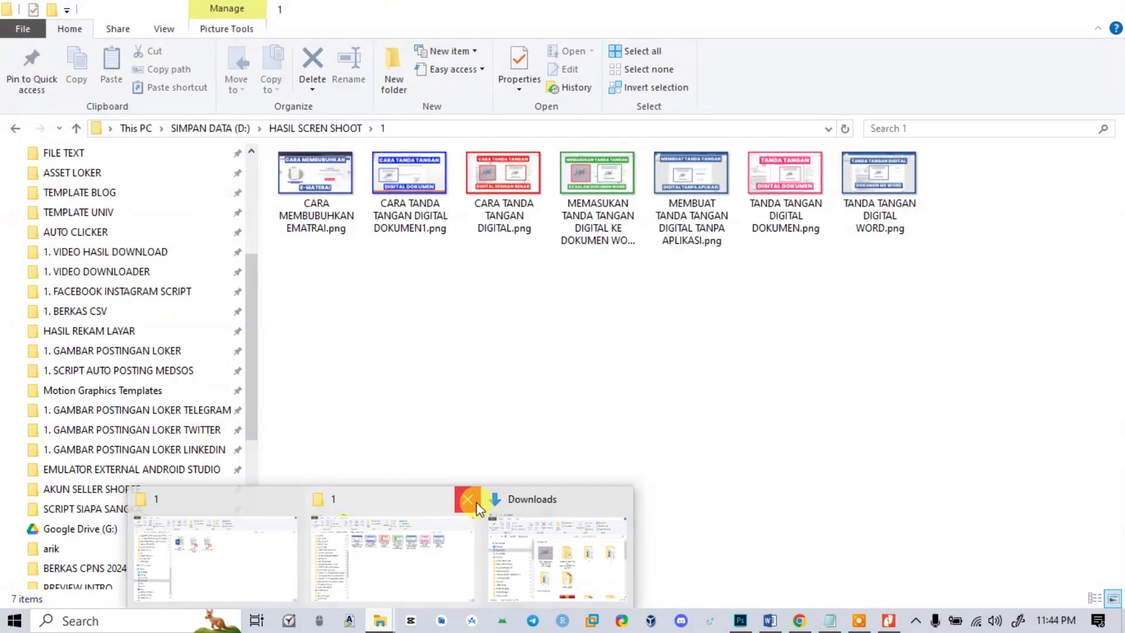
left_click(469, 500)
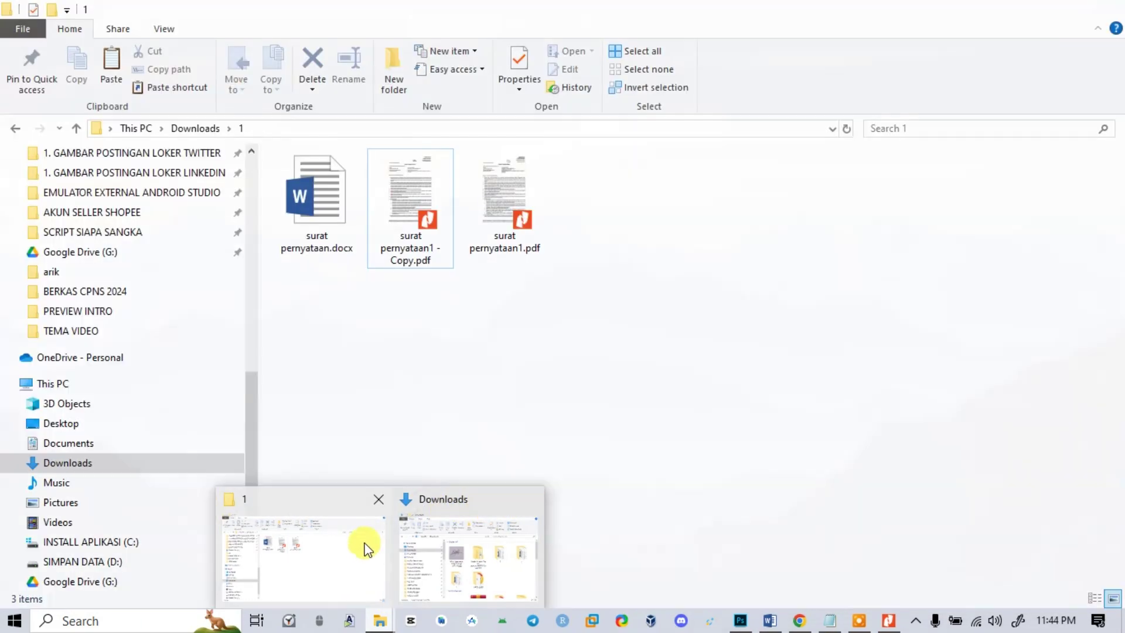
left_click(367, 549)
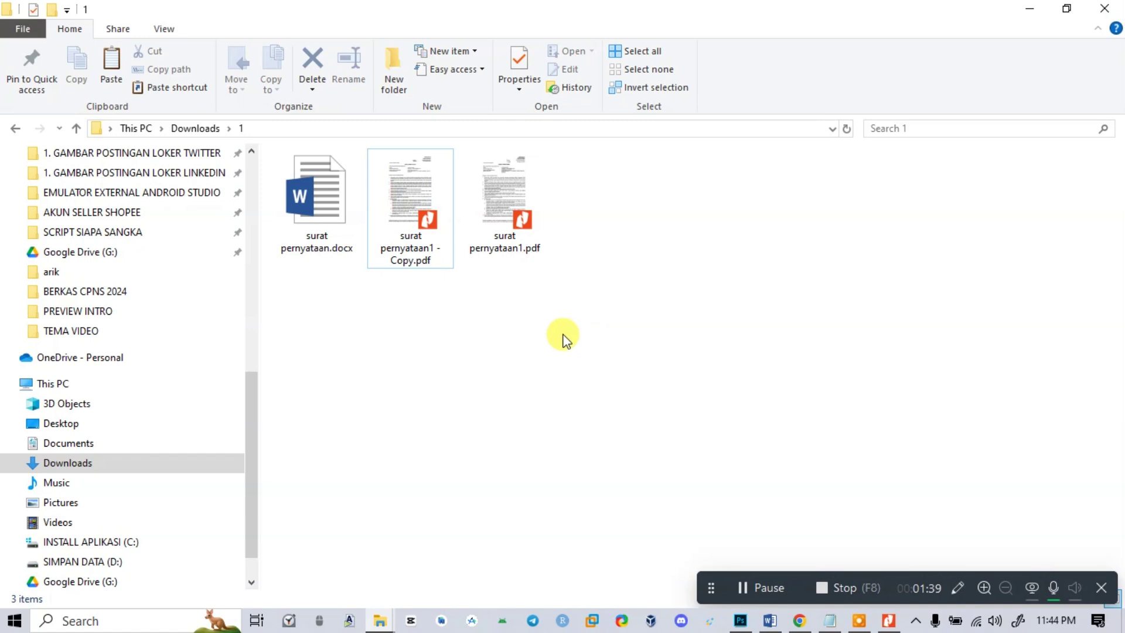
Open surat pernyataan1.pdf from the Downloads\1 folder in Nitro Pro 10 and go through the letter's statements.
left_click(507, 230)
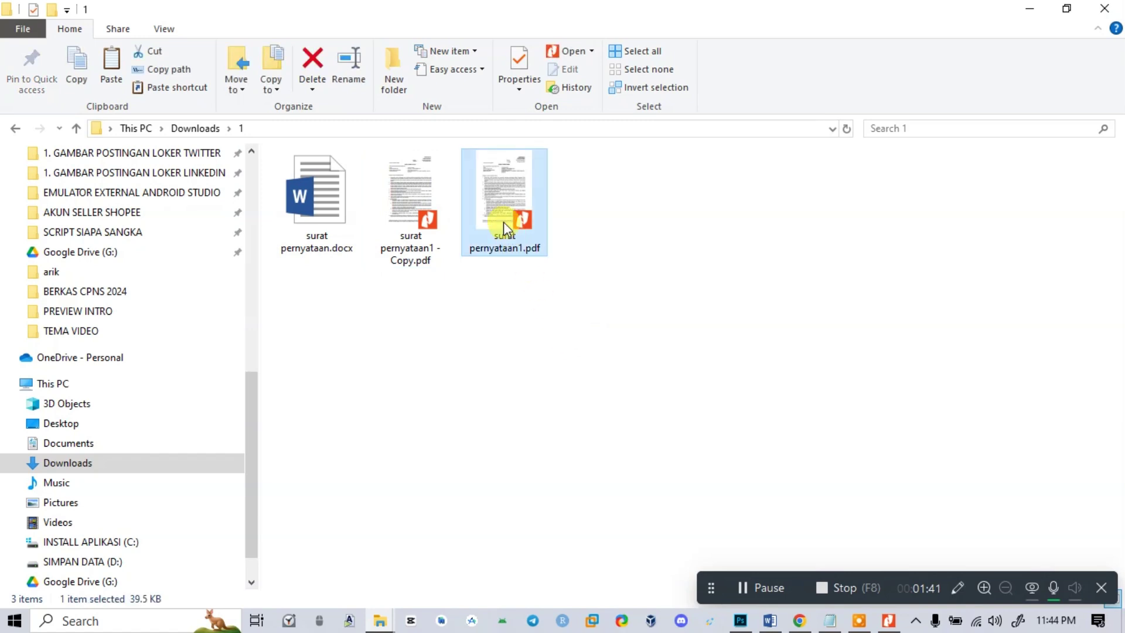
double_click(504, 222)
right_click(504, 221)
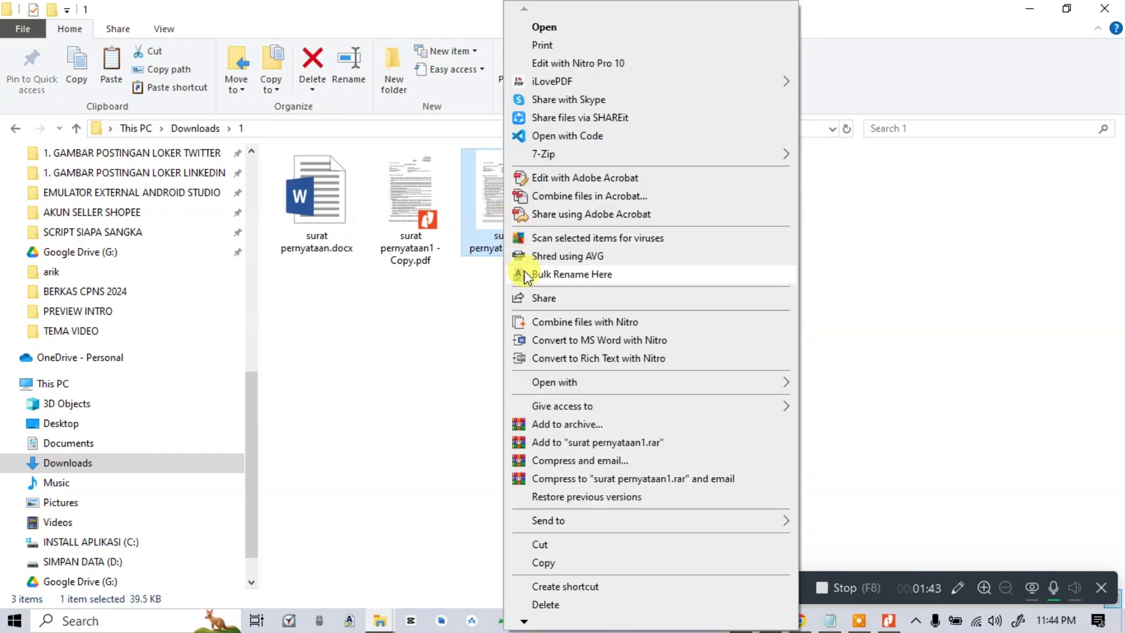
mouse_move(556, 384)
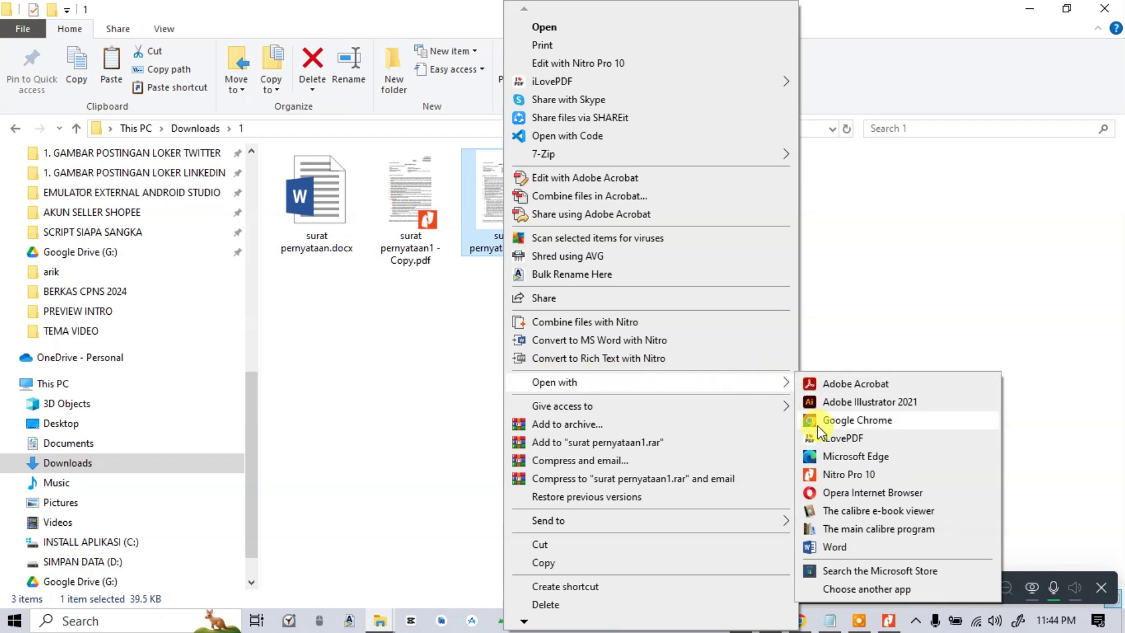
left_click(829, 475)
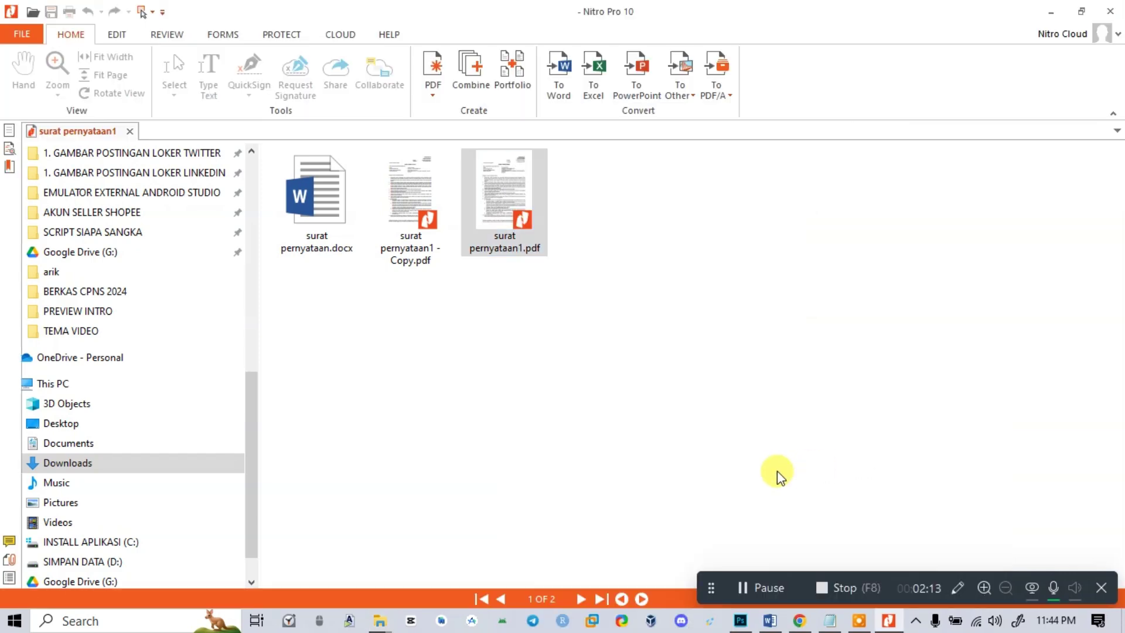
scroll(531, 299, "down", 4)
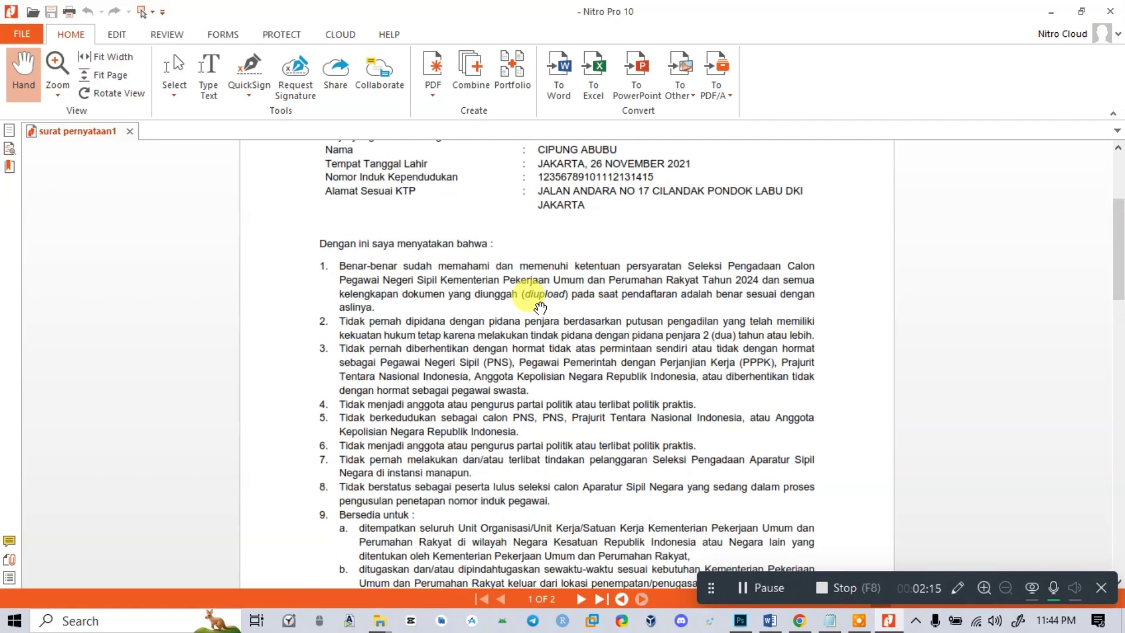
scroll(539, 307, "up", 3)
scroll(540, 306, "down", 15)
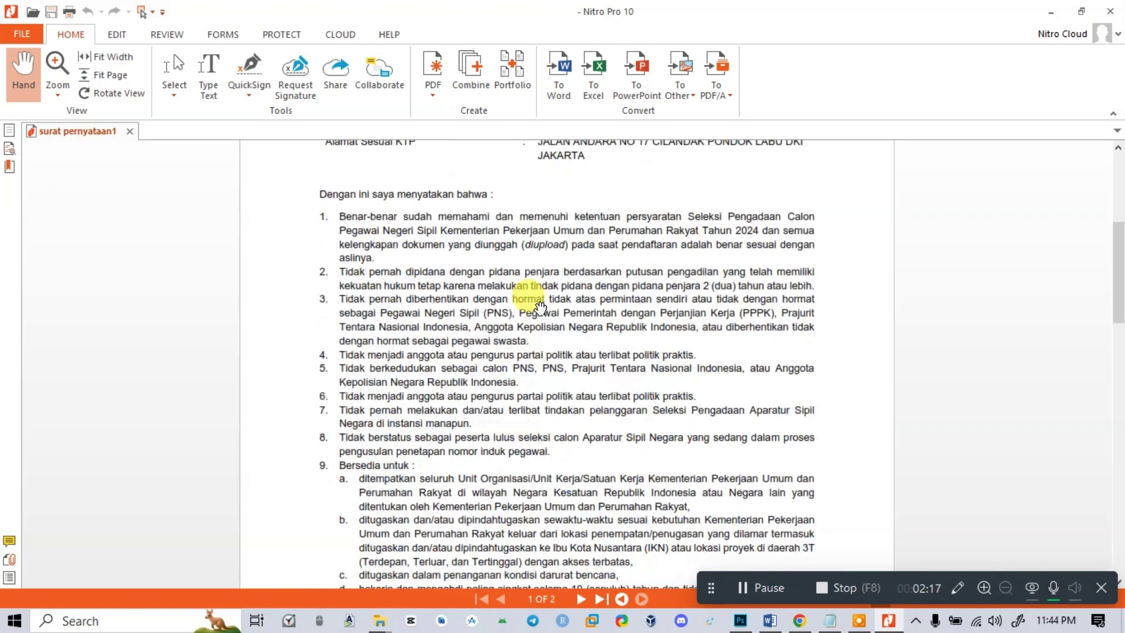
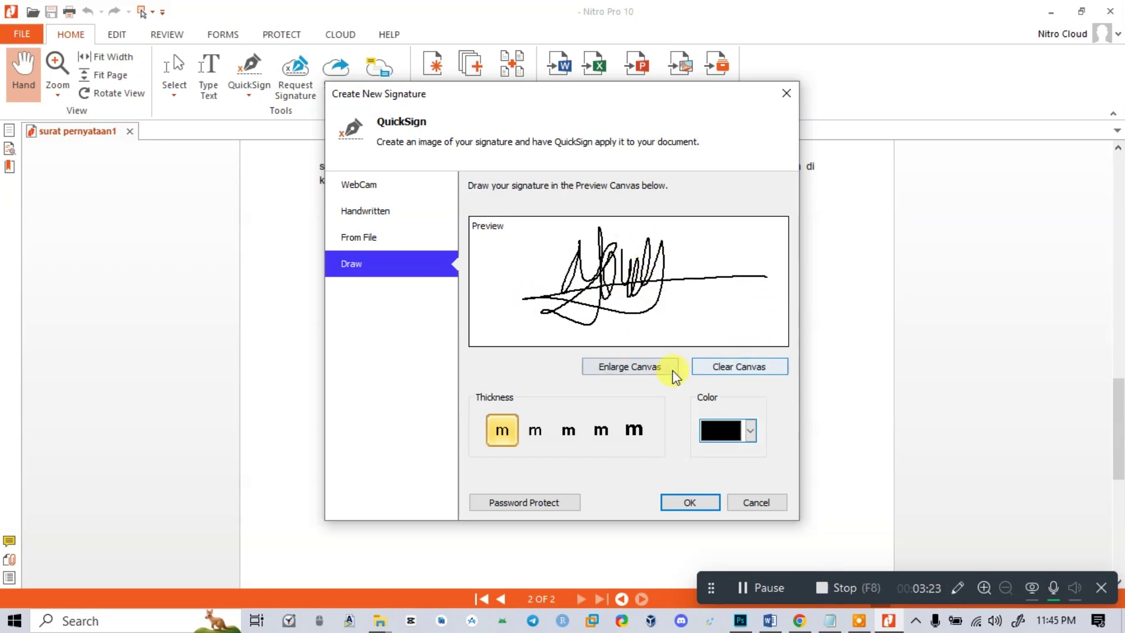
Clear the QuickSign canvas, redraw the signature freehand in black with the thinnest stroke, and create it.
left_click(726, 367)
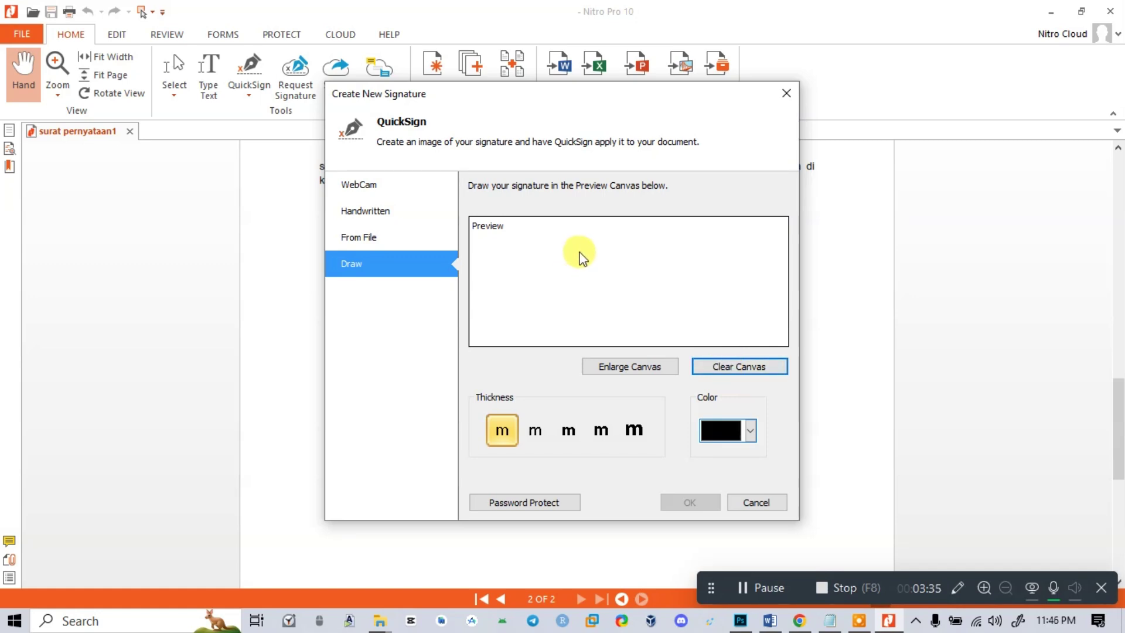
mouse_move(560, 280)
left_mouse_down()
mouse_move(580, 243)
mouse_move(542, 321)
mouse_move(670, 244)
mouse_move(785, 276)
left_mouse_up()
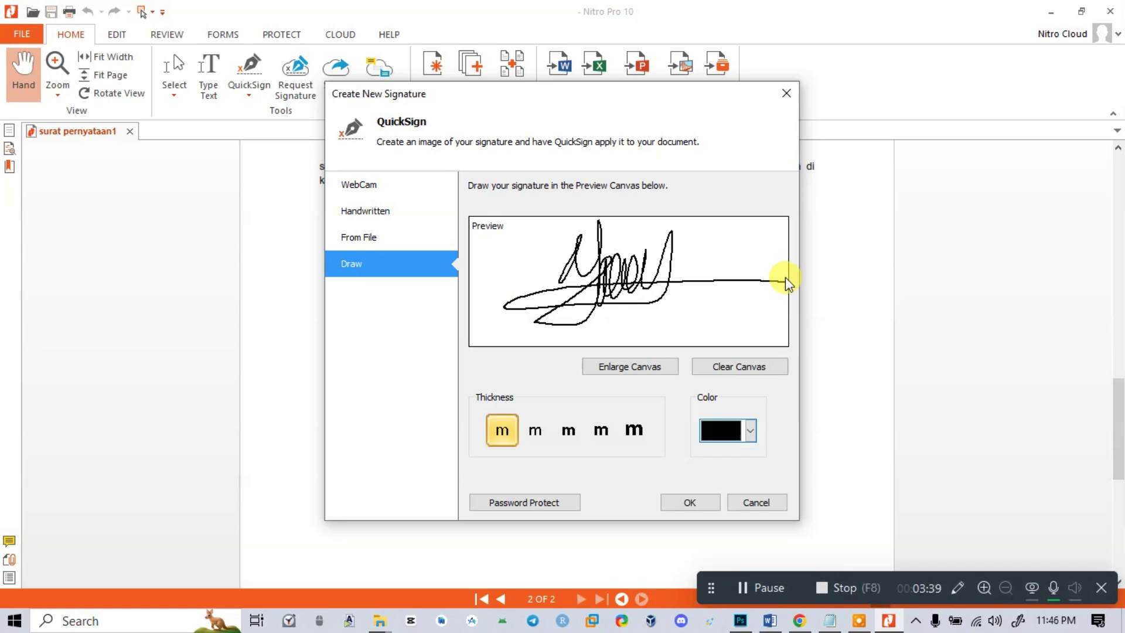
left_click(762, 371)
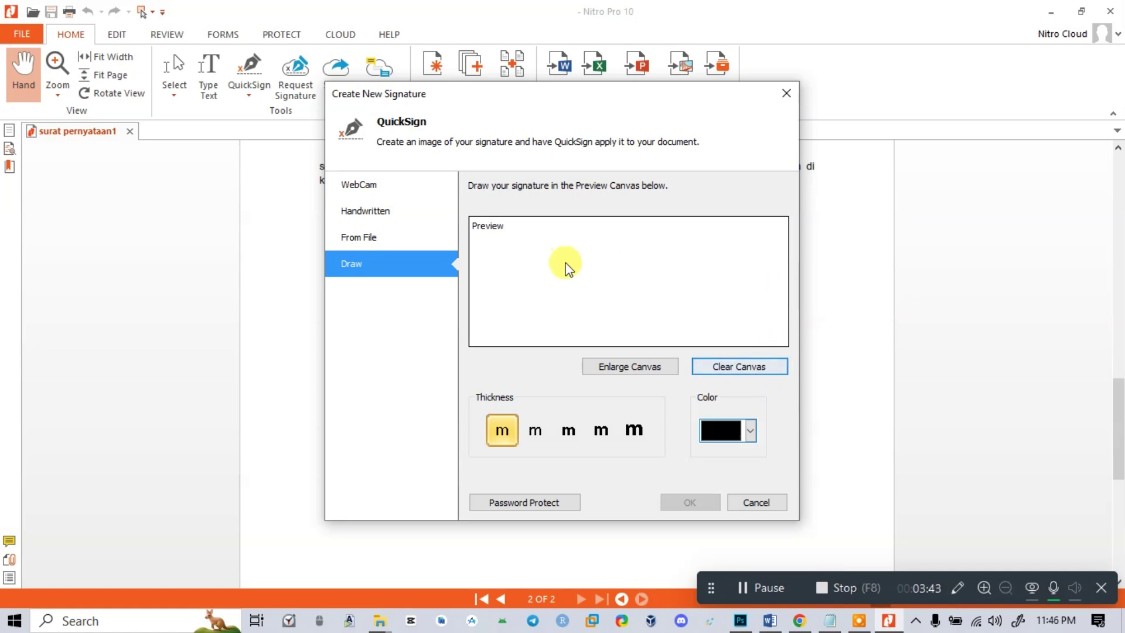
mouse_move(562, 287)
left_mouse_down()
mouse_move(603, 235)
mouse_move(606, 273)
mouse_move(633, 284)
mouse_move(668, 256)
mouse_move(716, 277)
left_mouse_up()
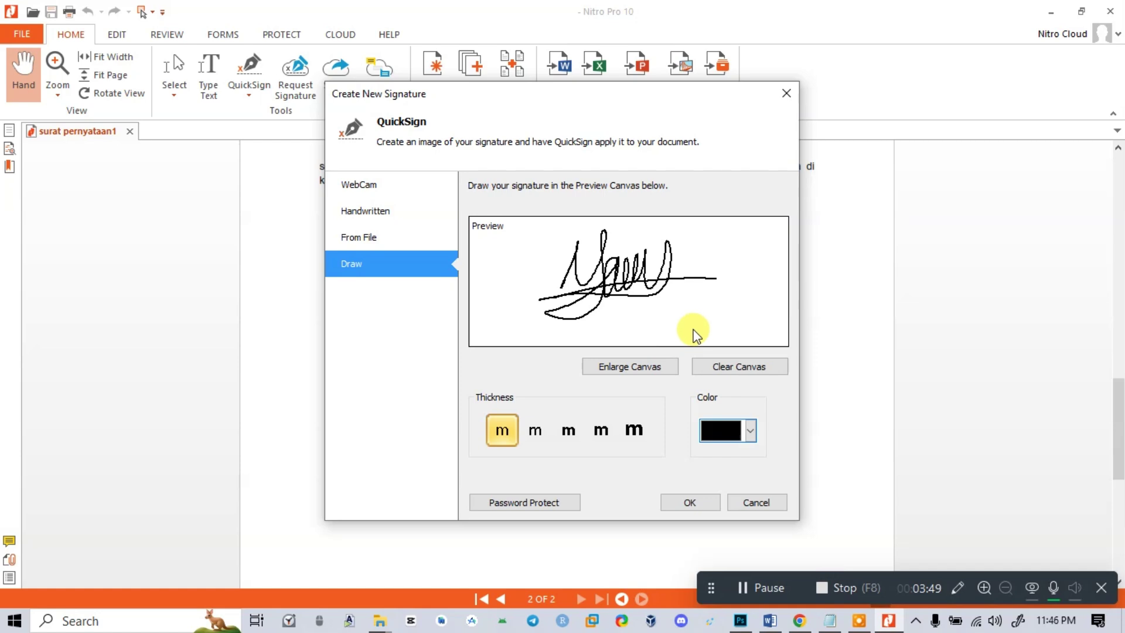
left_click(679, 501)
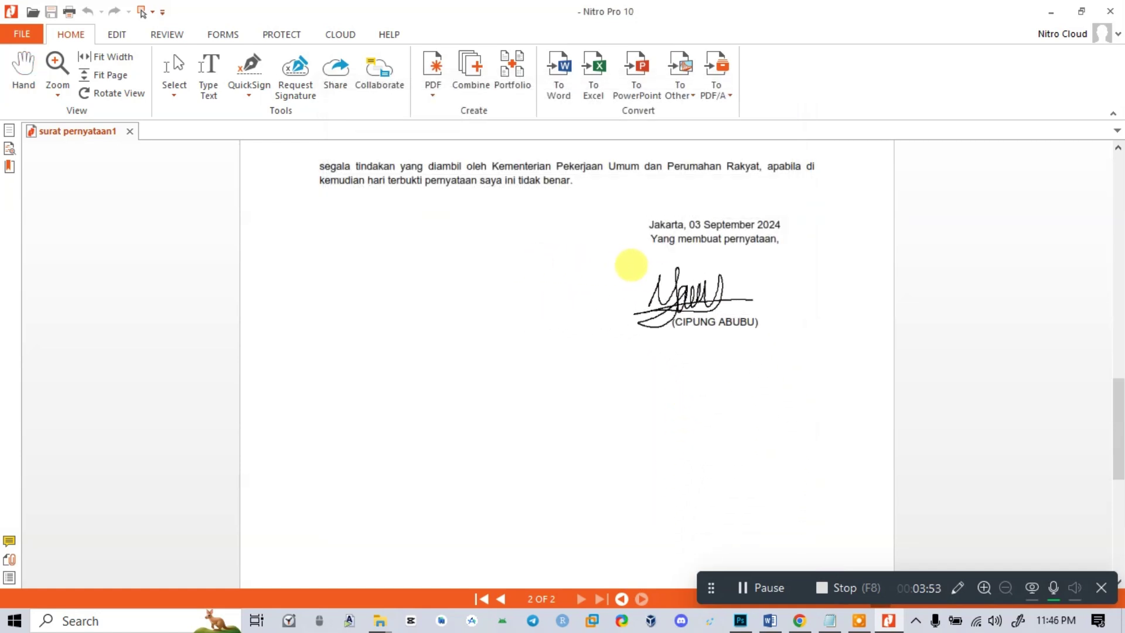
Place the drawn signature between "Yang membuat pernyataan," and the signer's name, shrink it slightly, adjust its position and apply it.
left_click(662, 246)
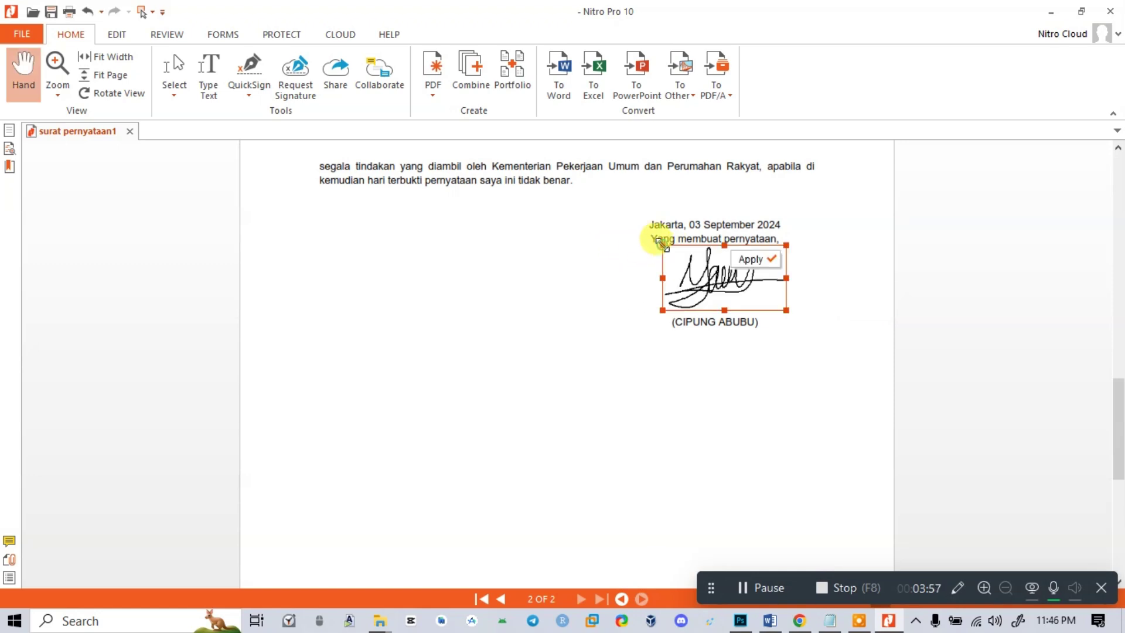
left_click(780, 302)
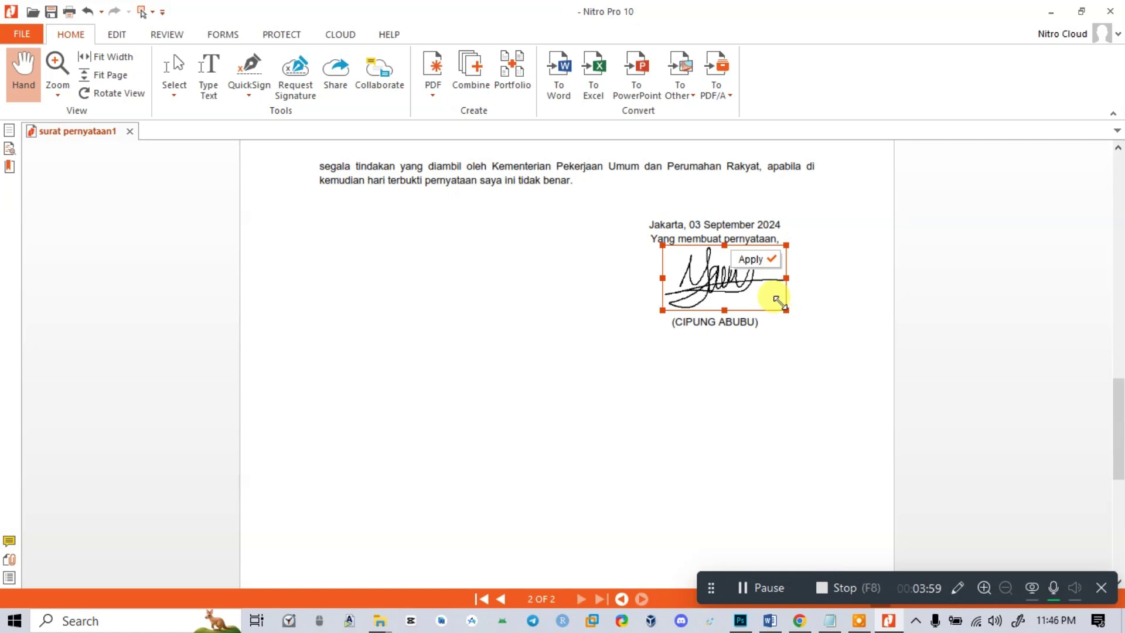
mouse_move(781, 305)
left_mouse_down()
mouse_move(761, 295)
mouse_move(782, 319)
left_mouse_up()
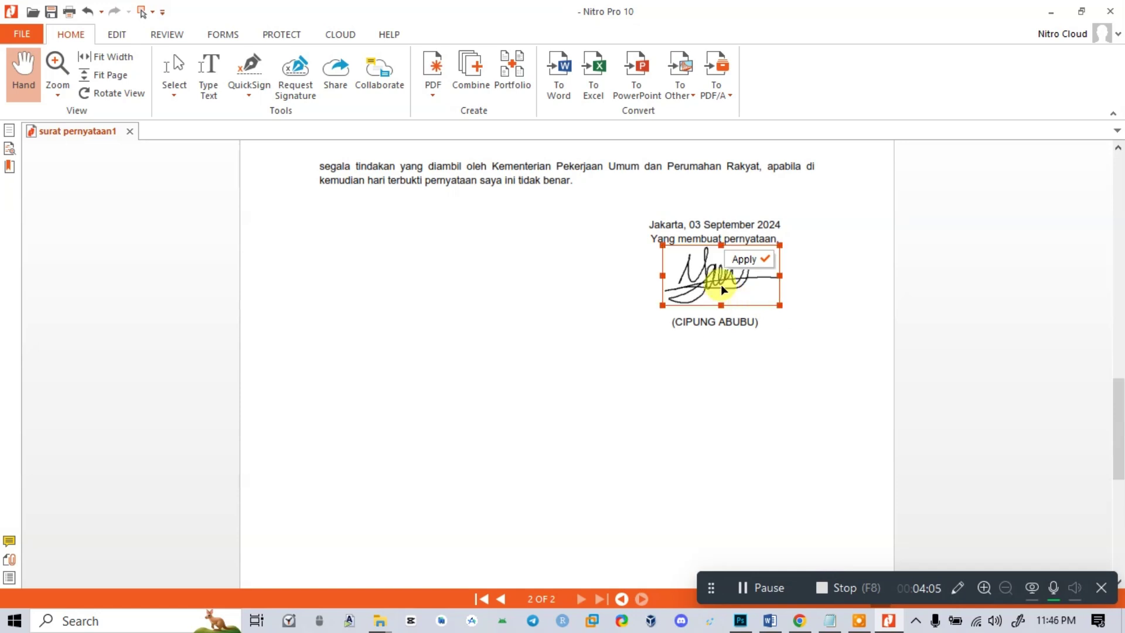
left_click_drag(720, 283, 725, 289)
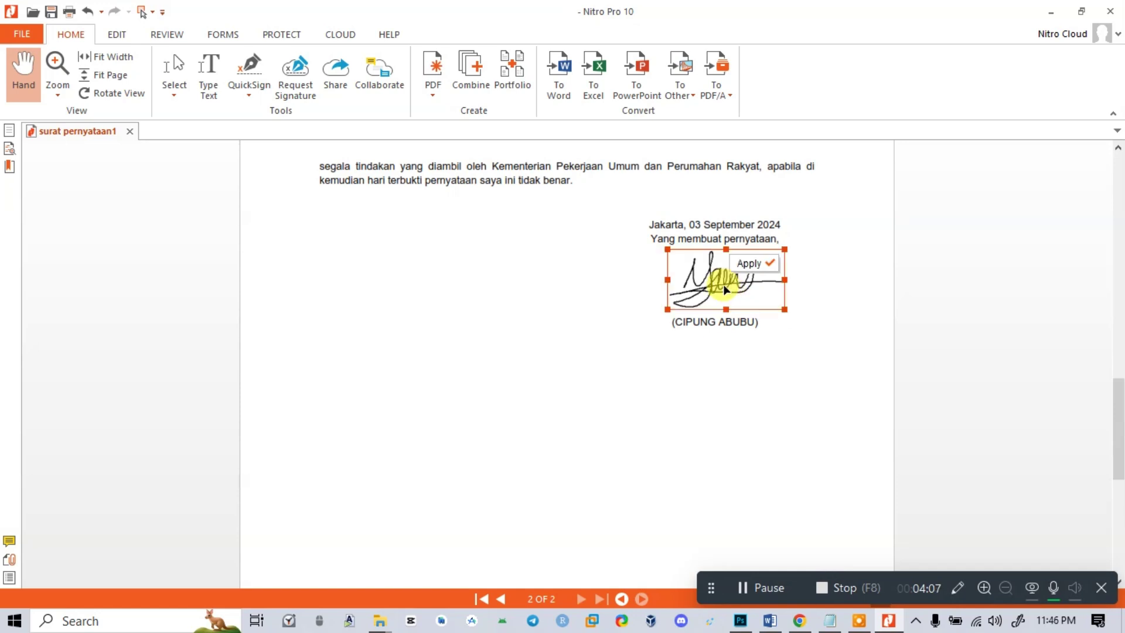
left_click(756, 264)
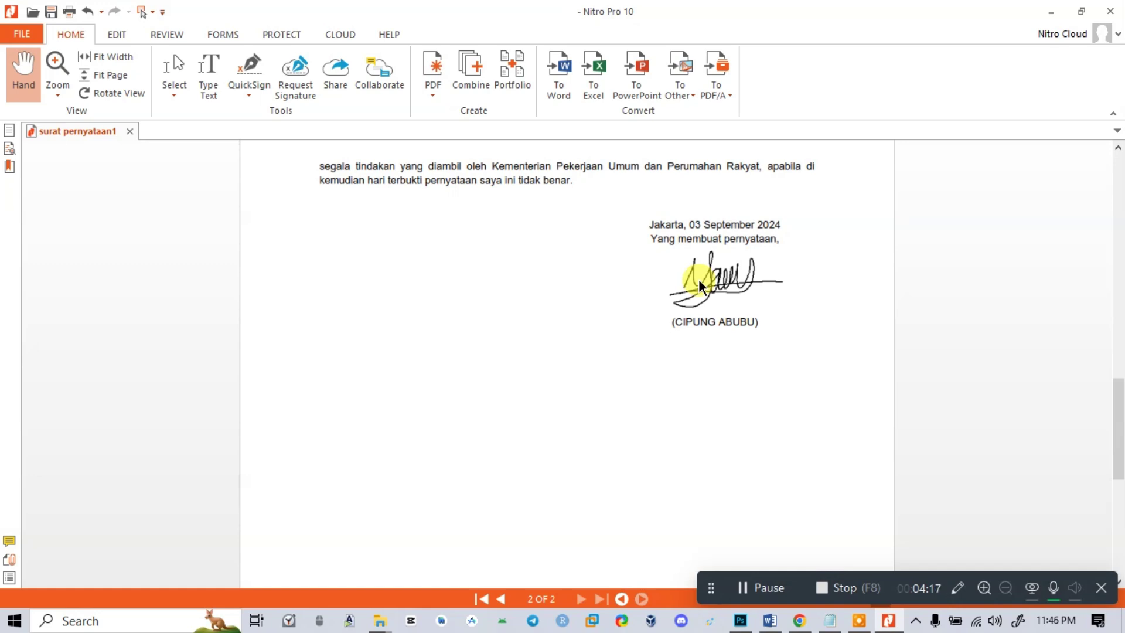
left_click(726, 279)
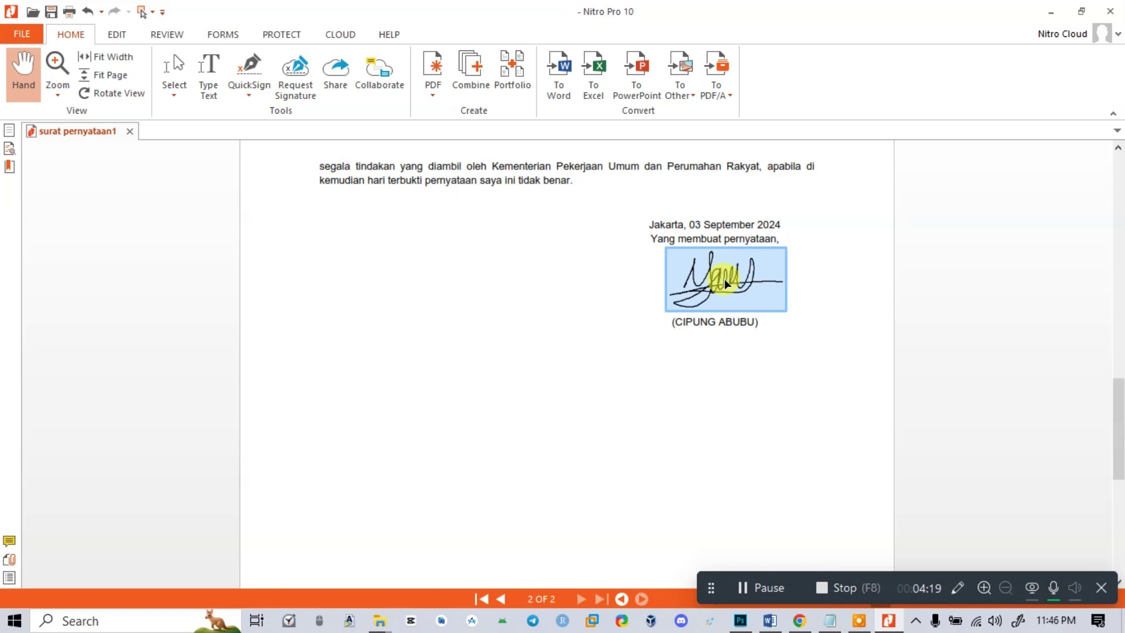
right_click(725, 279)
left_click(762, 292)
left_click(777, 584)
mouse_move(1054, 578)
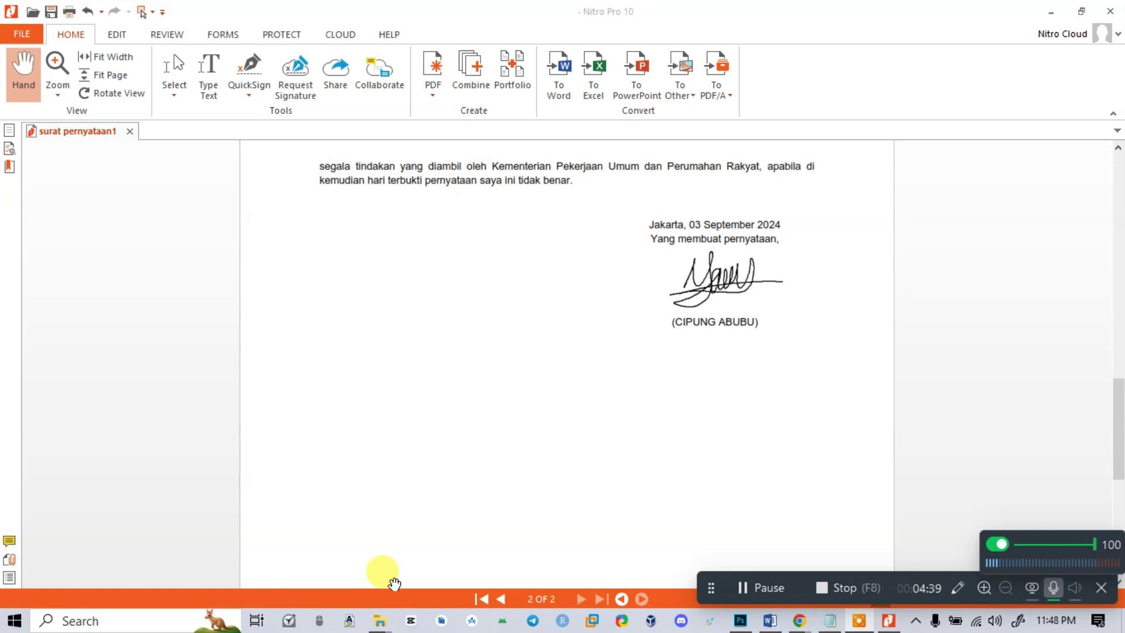
View the signature photo WhatsApp Image 2024-09-16 at 12.57.53.jpeg from the Downloads folder, then return to the PDF.
mouse_move(381, 626)
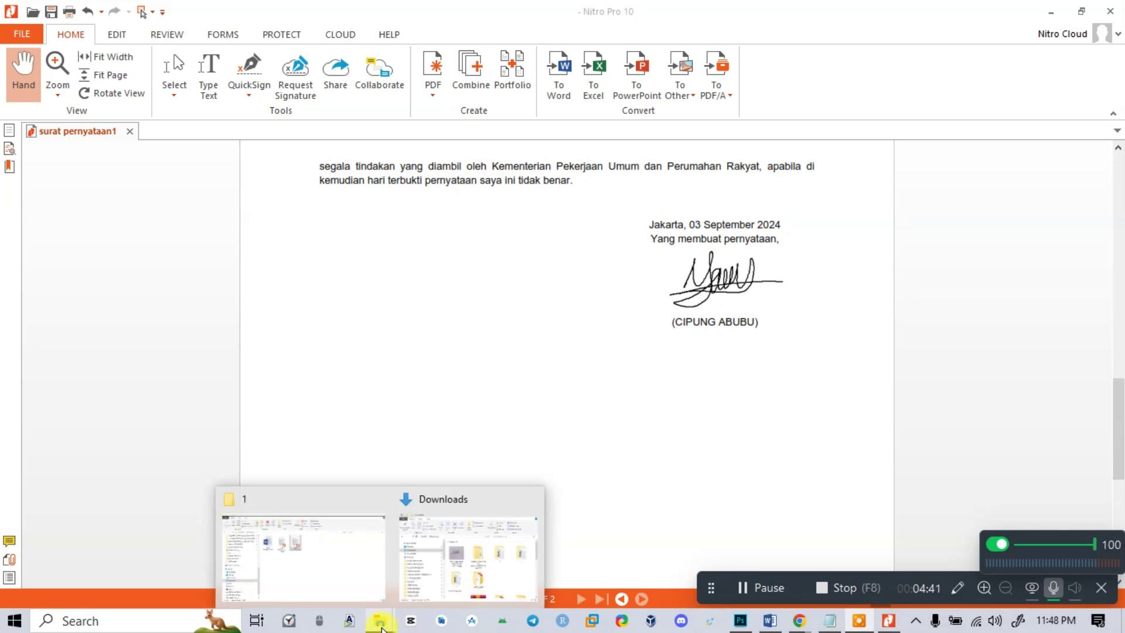
left_click(414, 574)
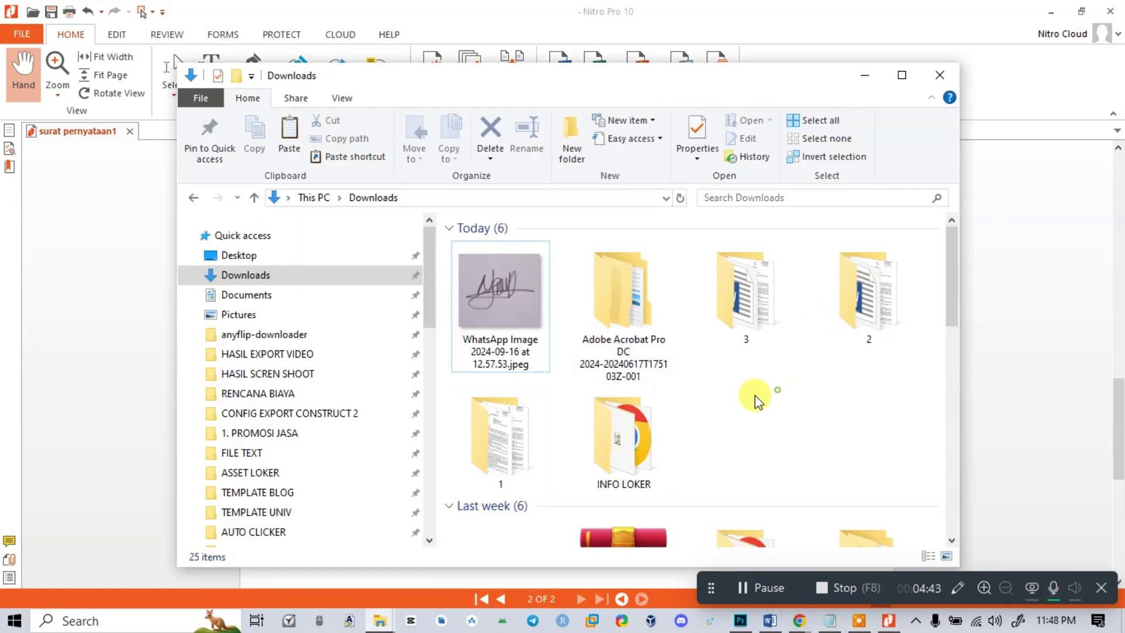
left_click(518, 300)
double_click(518, 300)
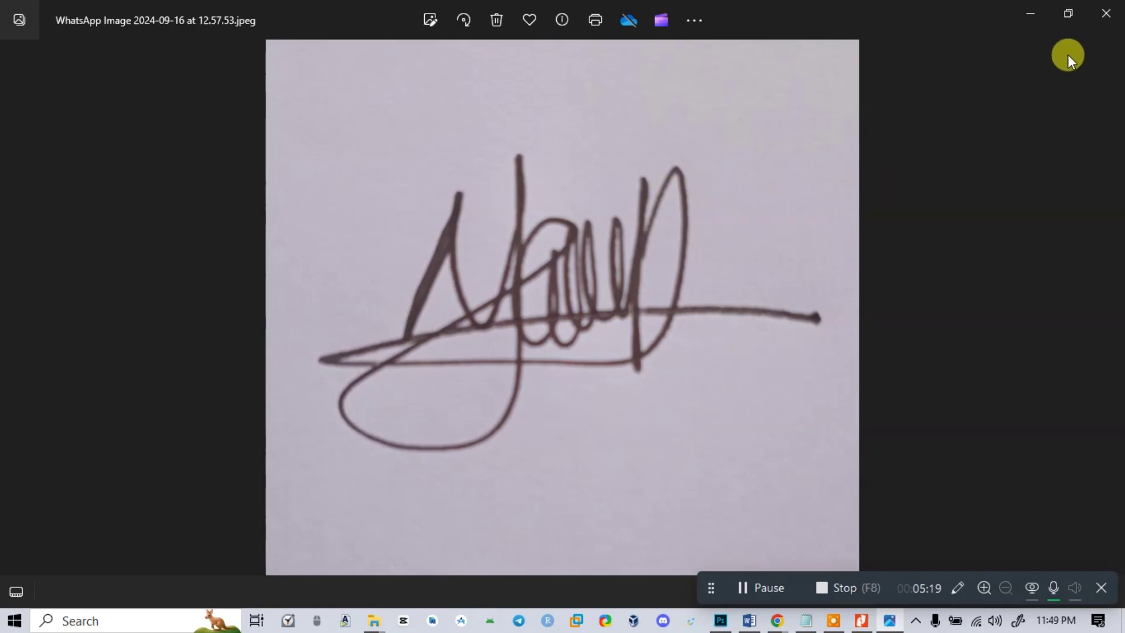
left_click(1107, 13)
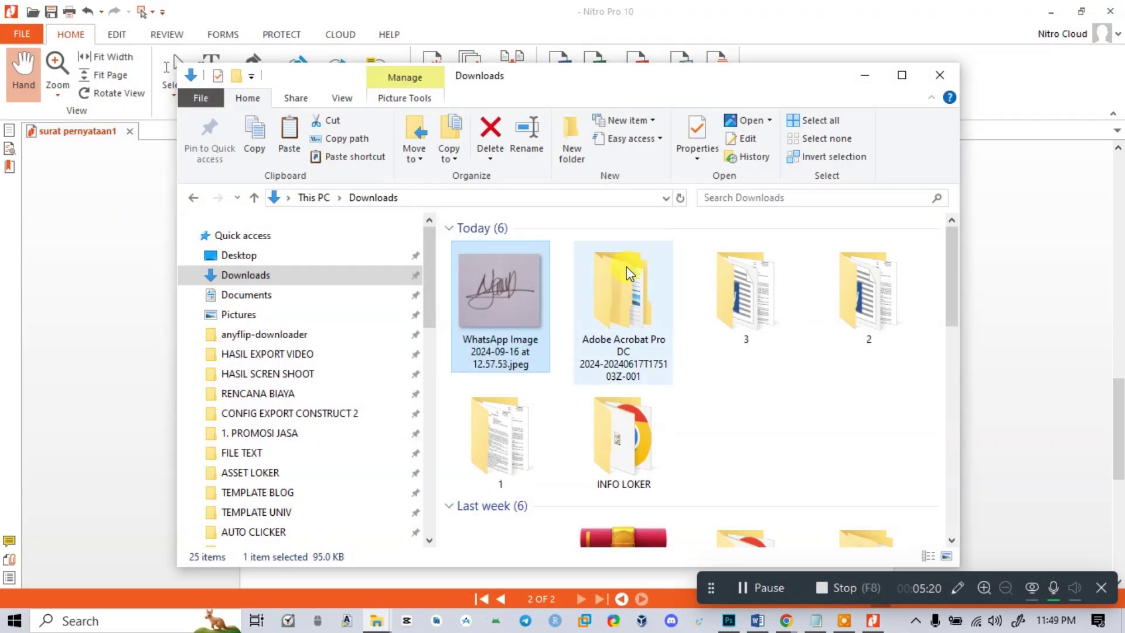
left_click(864, 76)
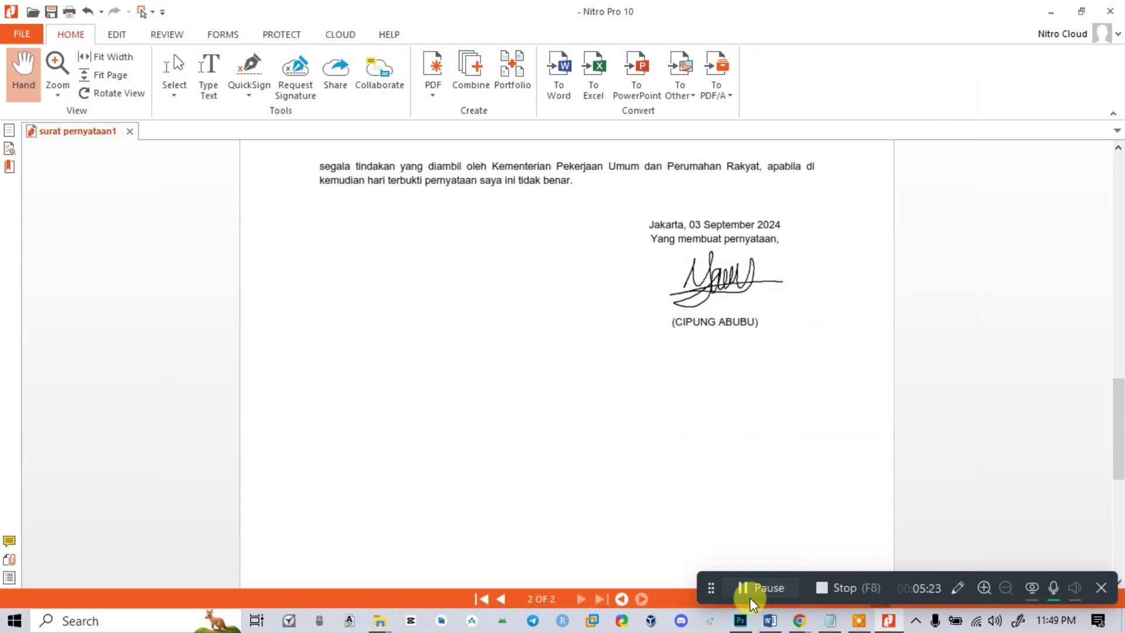
left_click(380, 620)
left_click(452, 557)
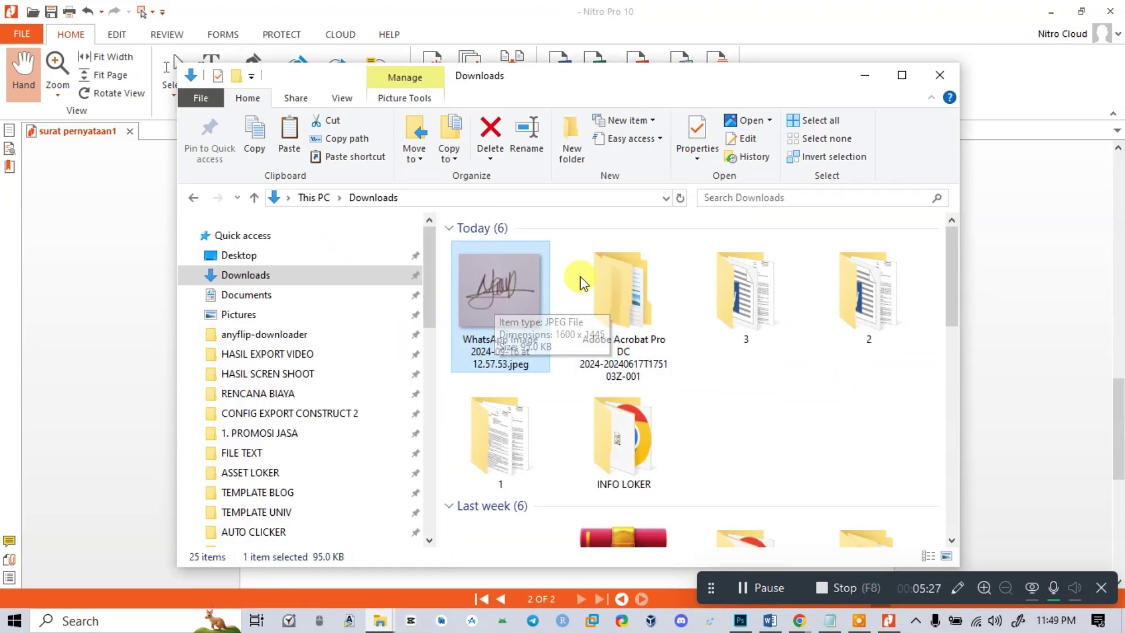
left_click(864, 77)
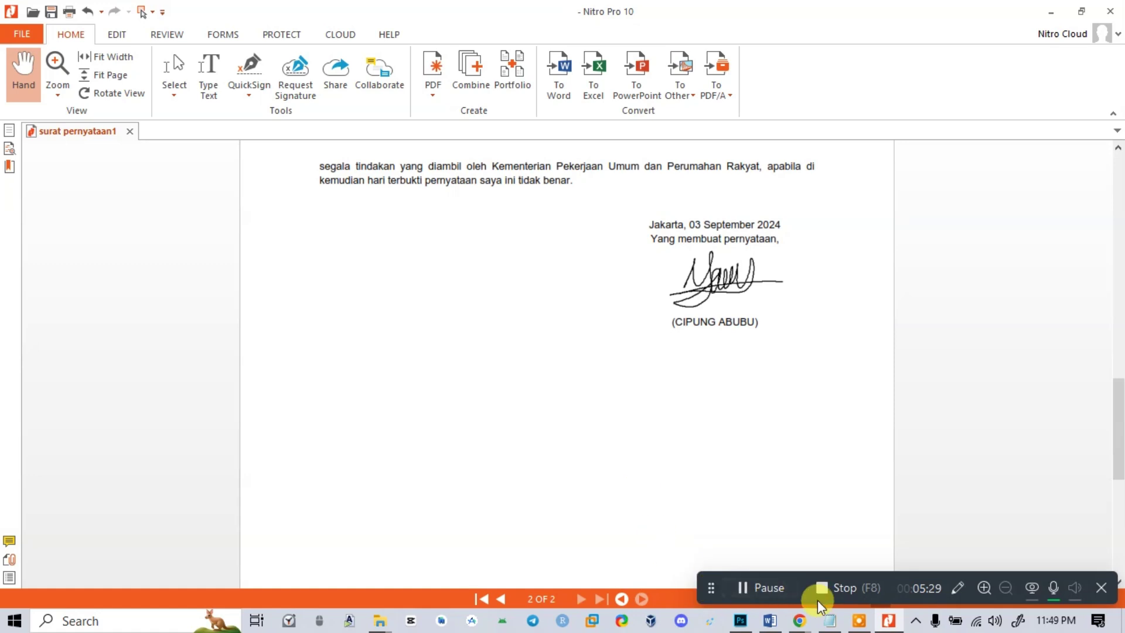
Switch to Google Chrome and open the remove.bg/upload page.
left_click(800, 620)
left_click(866, 554)
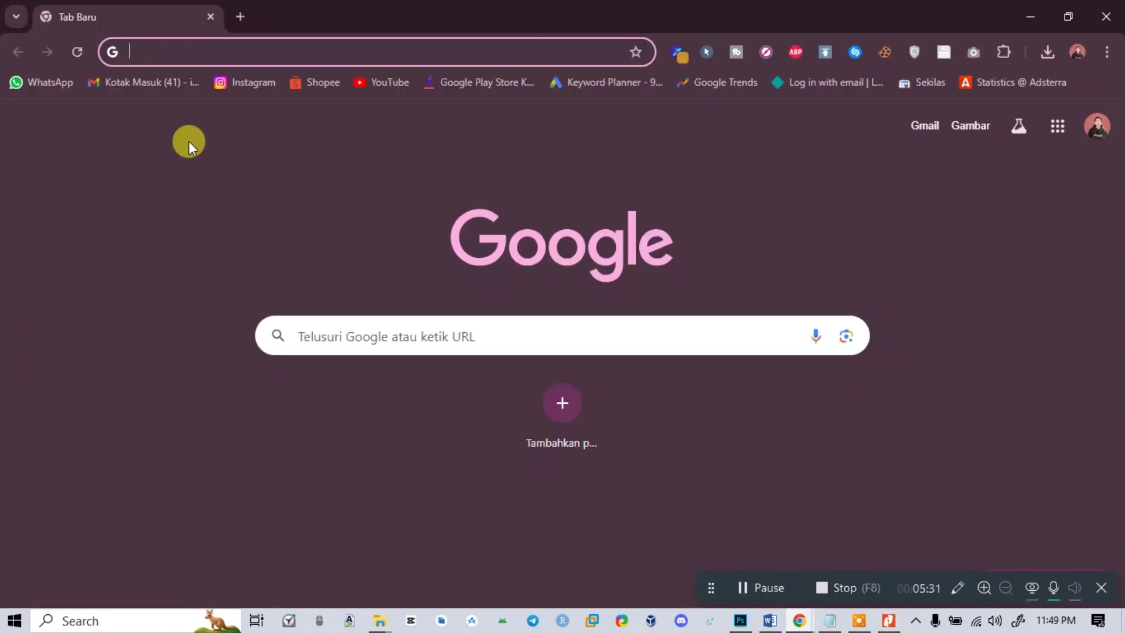
type("RE")
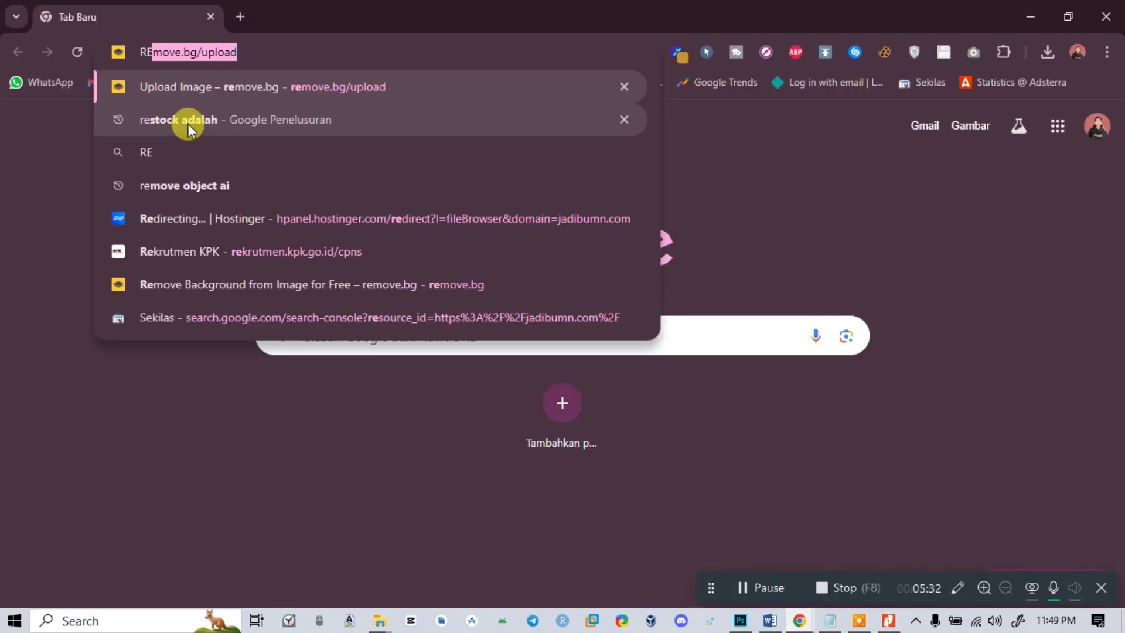
left_click(231, 78)
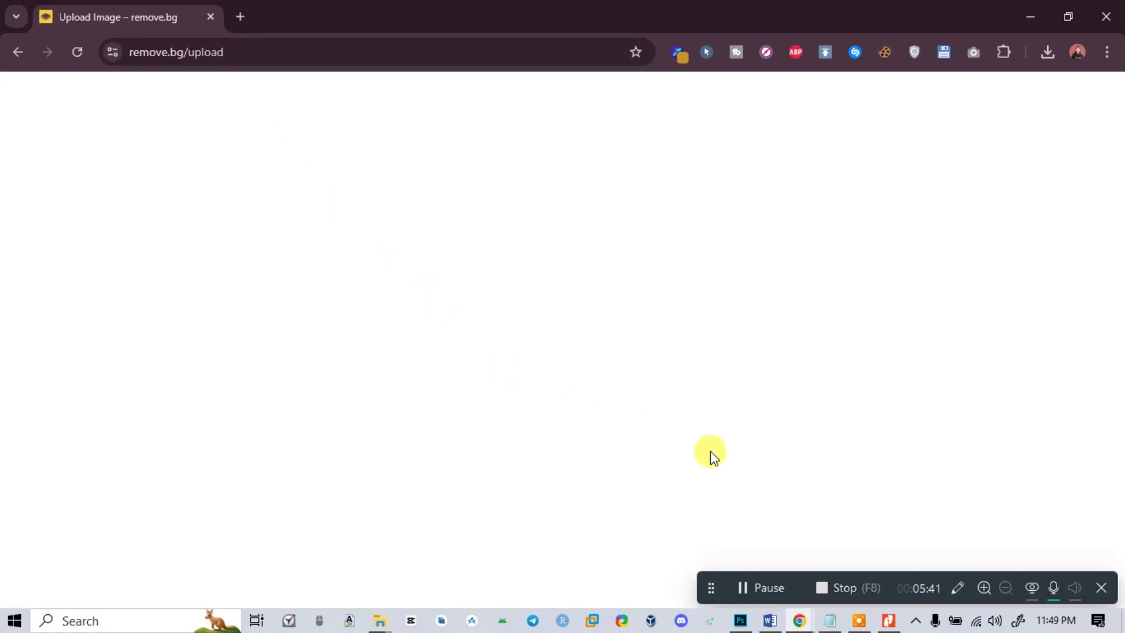
left_click(1053, 587)
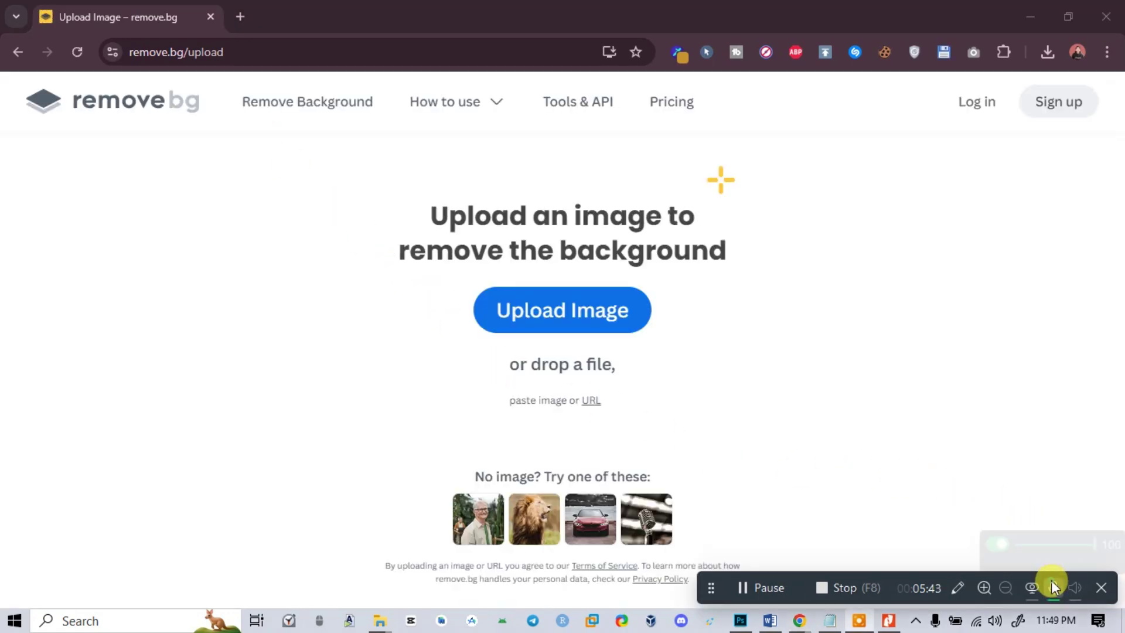
Upload WhatsApp Image 2024-09-16 at 12.57.53.jpeg from Downloads to remove.bg and download the background-free signature at 526 × 475 px.
left_click(392, 623)
left_click(491, 560)
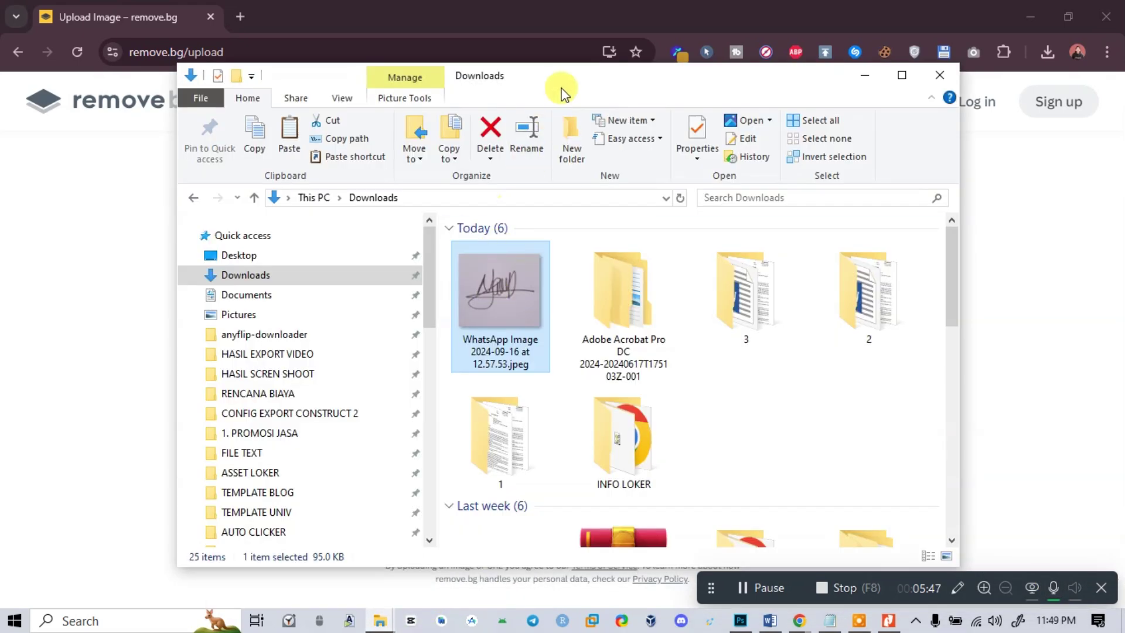
left_click_drag(563, 82, 633, 281)
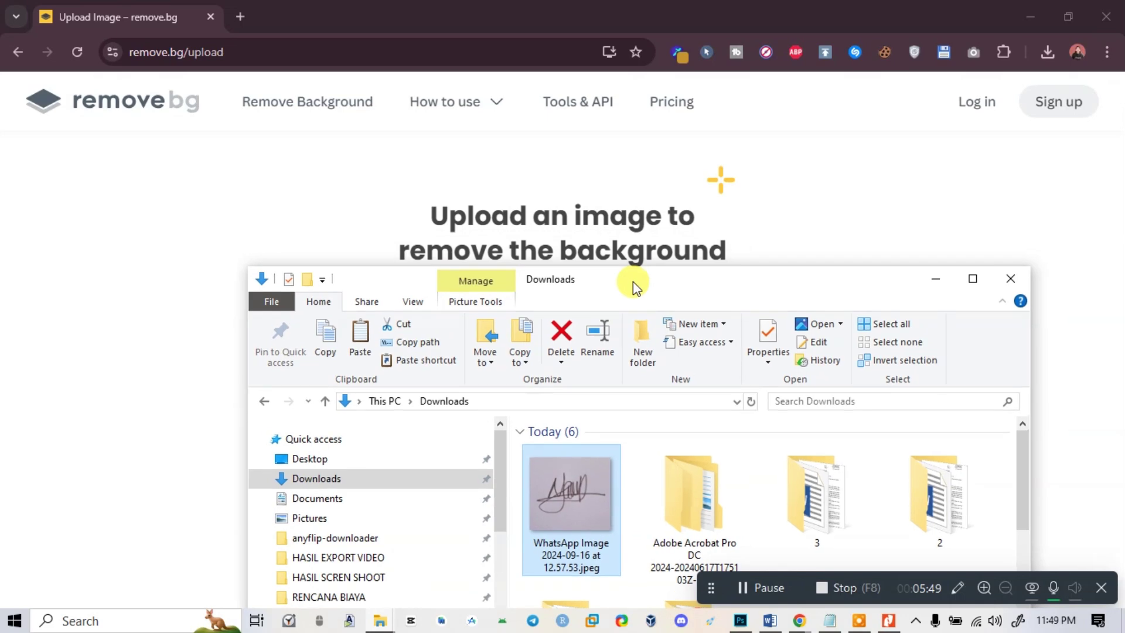
left_click_drag(575, 495, 170, 266)
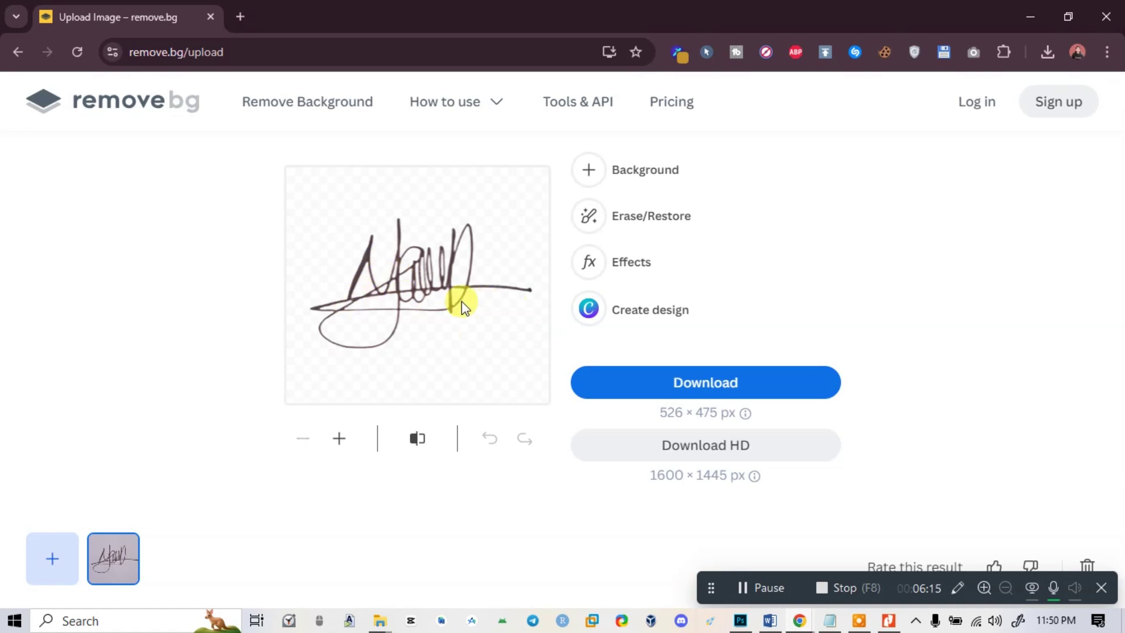
left_click(668, 382)
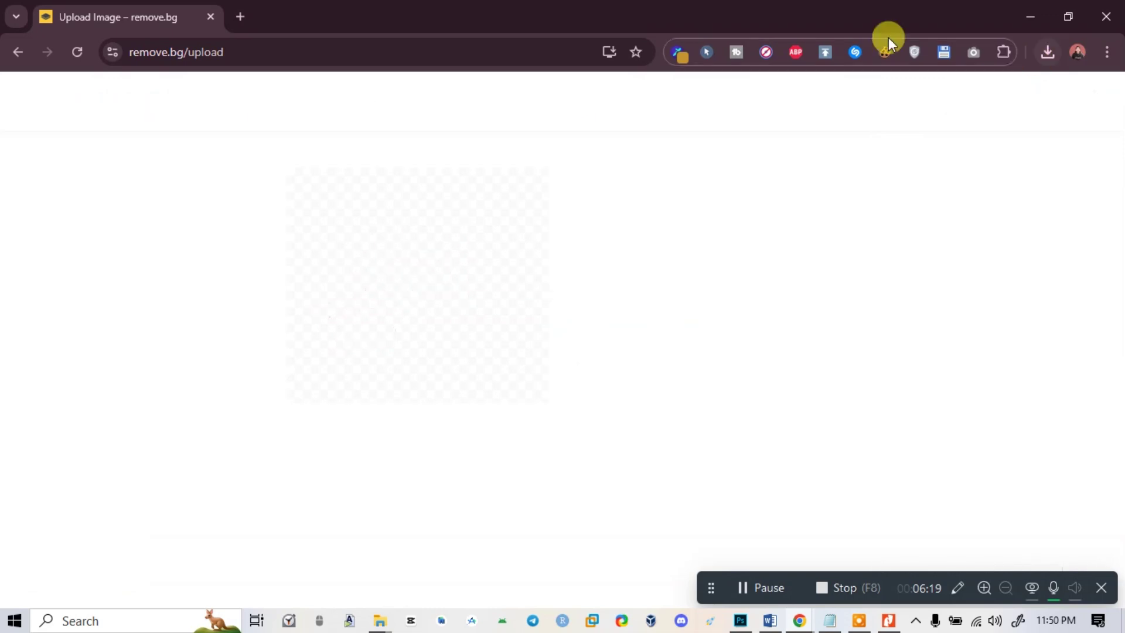
Refresh the Downloads folder, check the transparent signature in the removebg-preview.png file, and return to the PDF in Nitro Pro 10.
left_click(1035, 17)
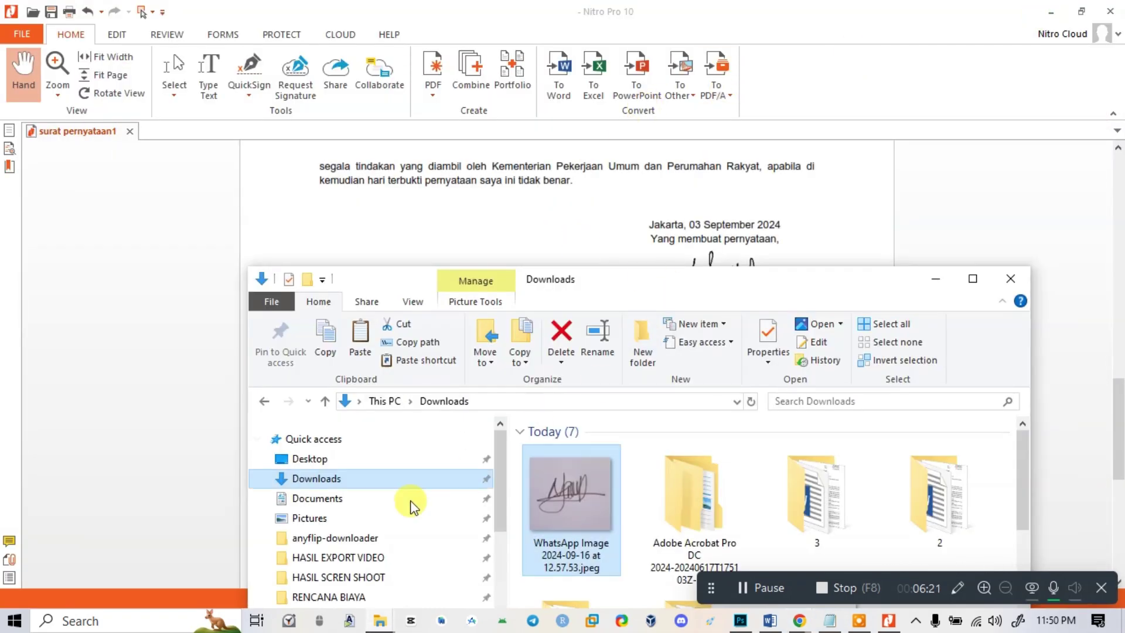
left_click_drag(741, 273, 615, 55)
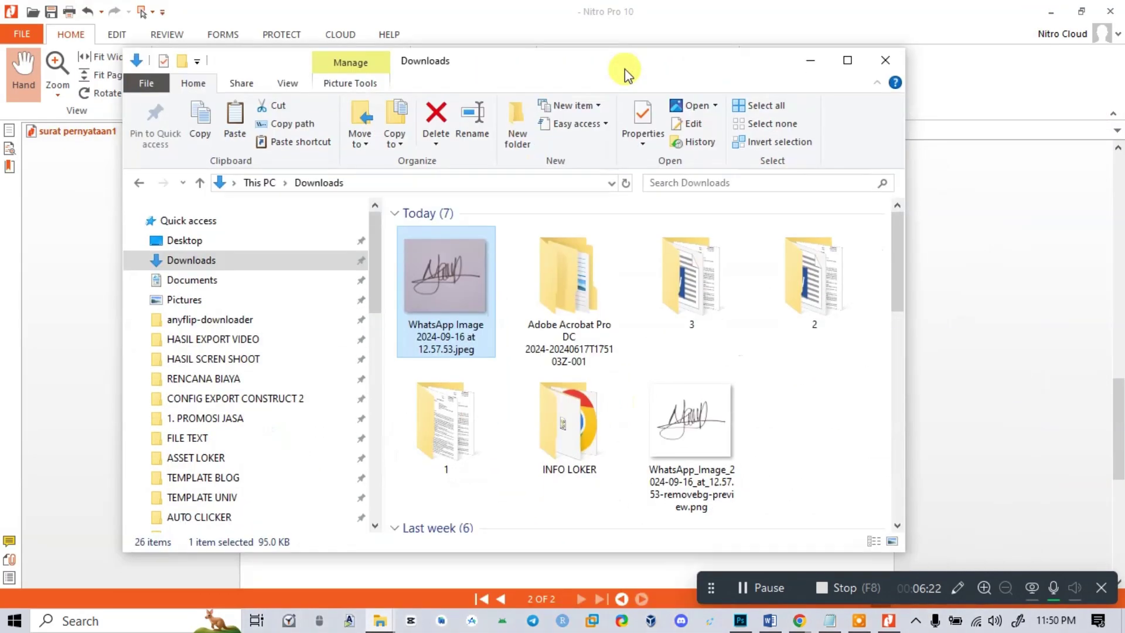
left_click(629, 182)
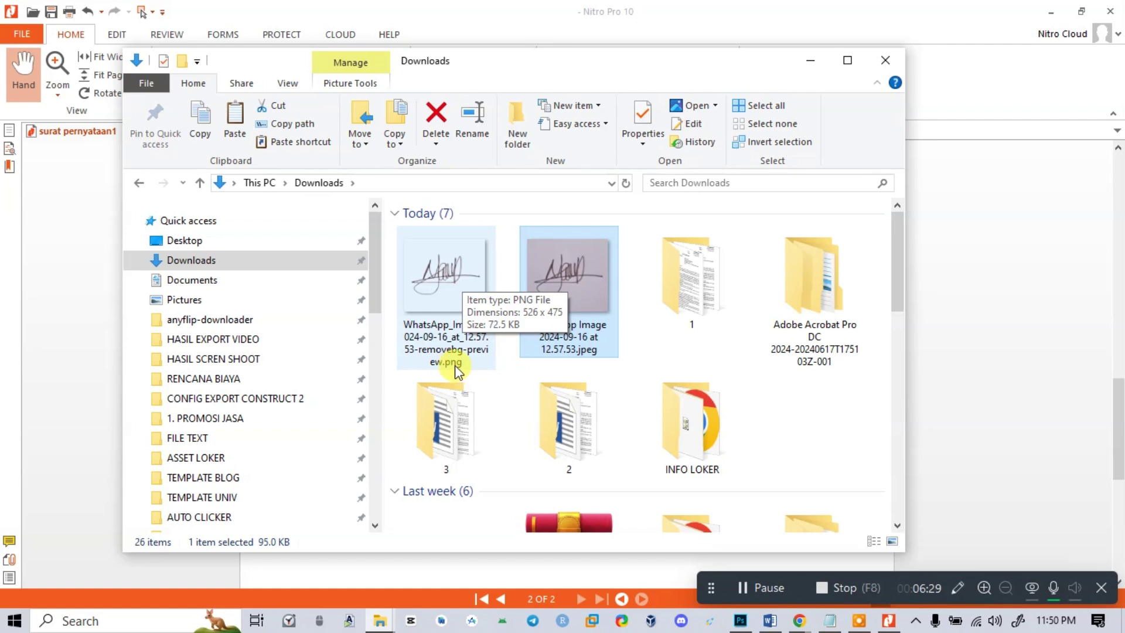
double_click(441, 280)
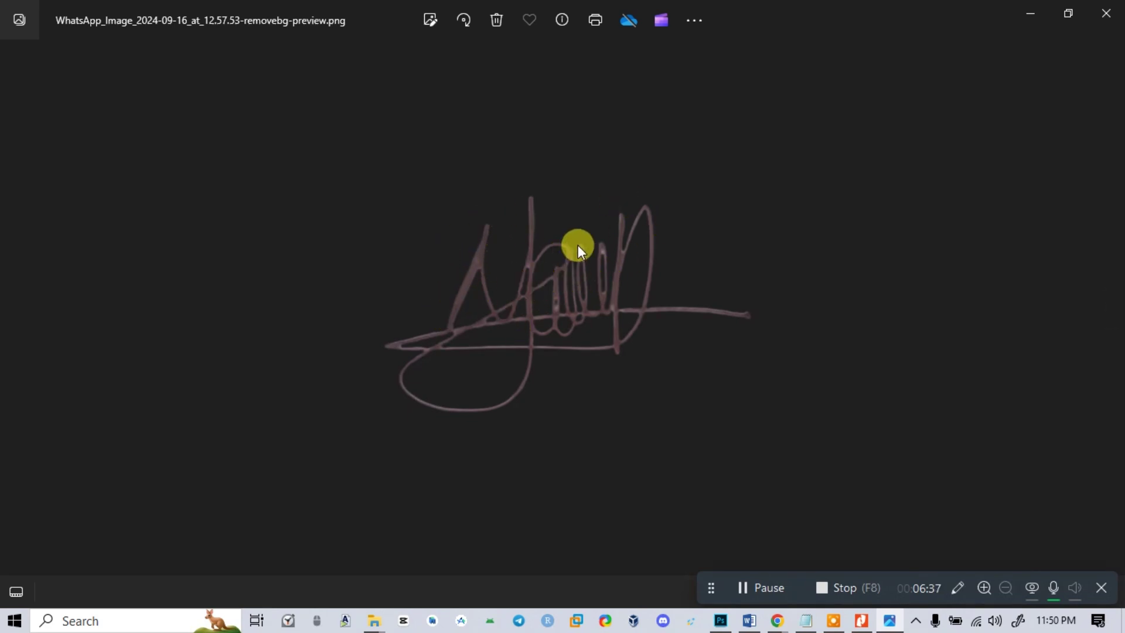
left_click(1101, 29)
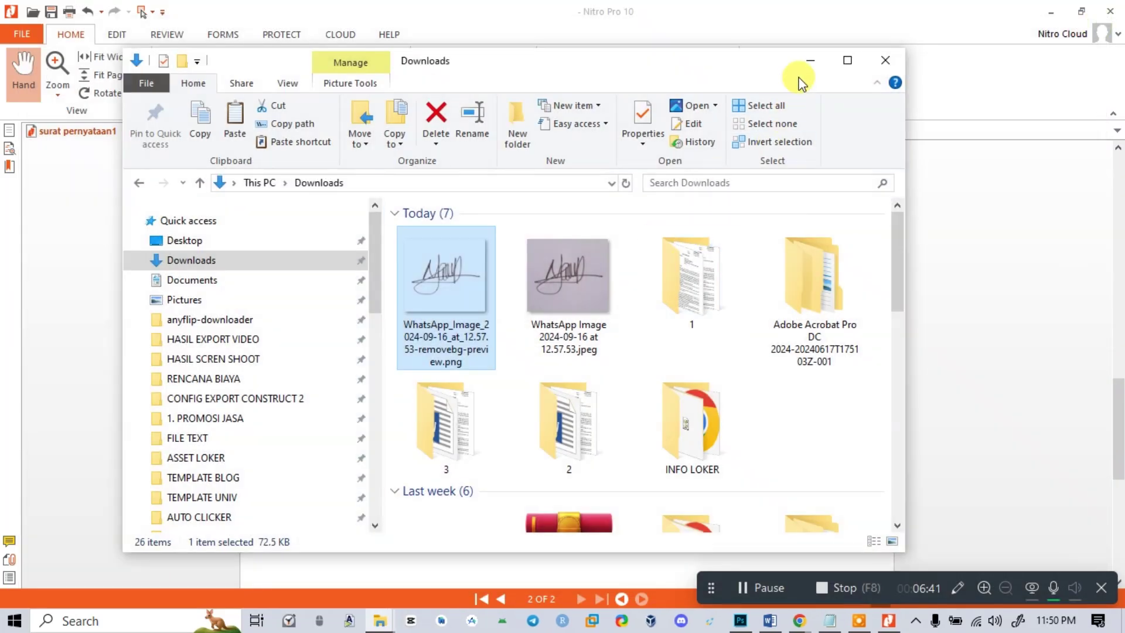
left_click(803, 59)
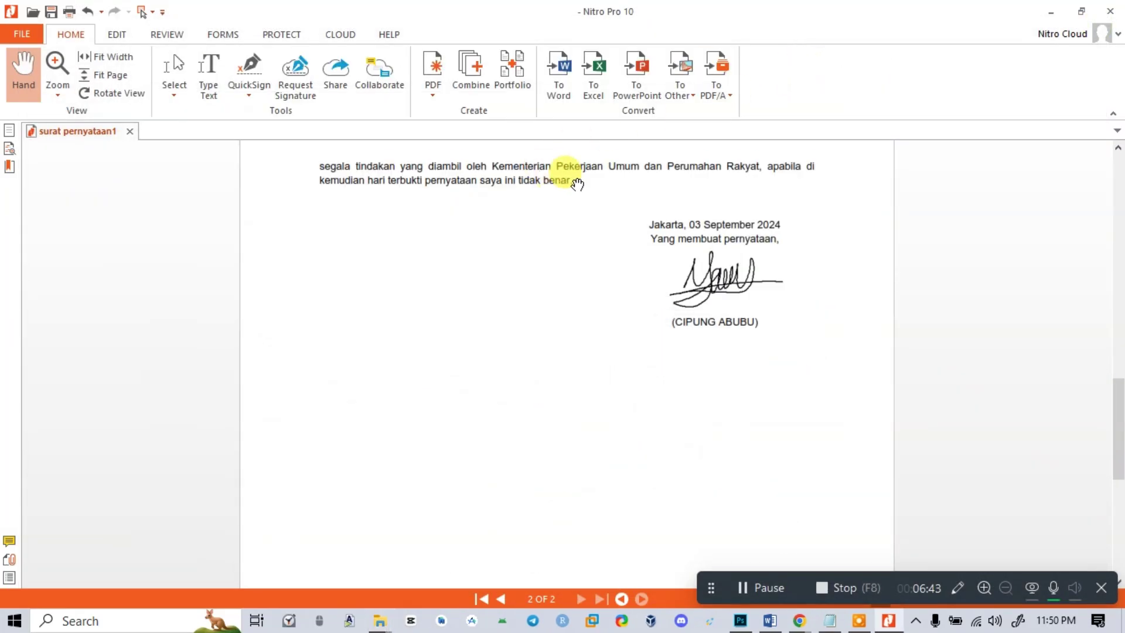